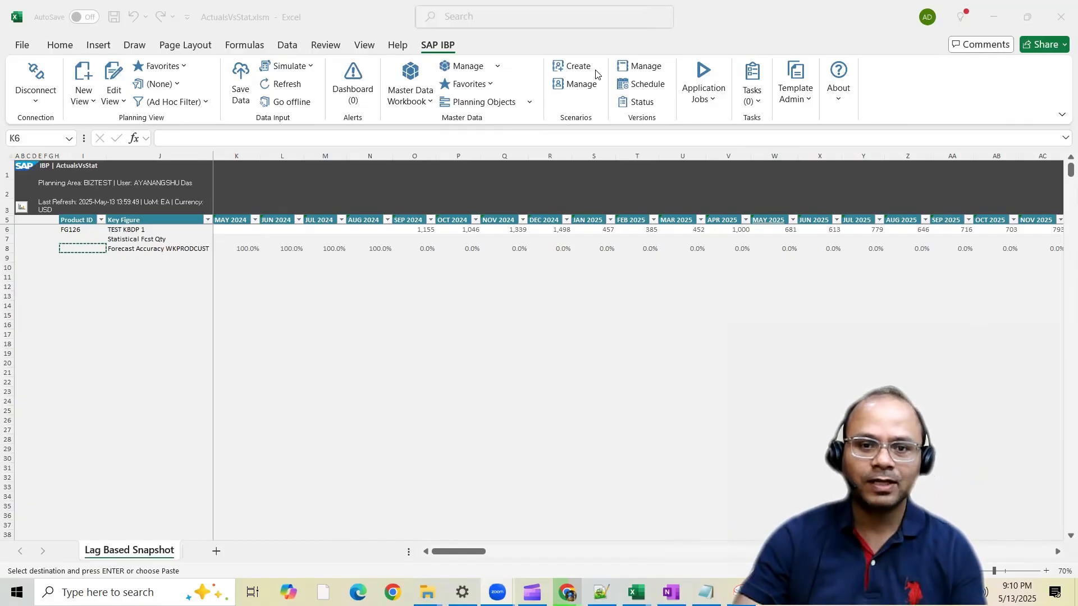
# Start creating a new scenario and name it 6MMATesting
pyautogui.click(583, 85)
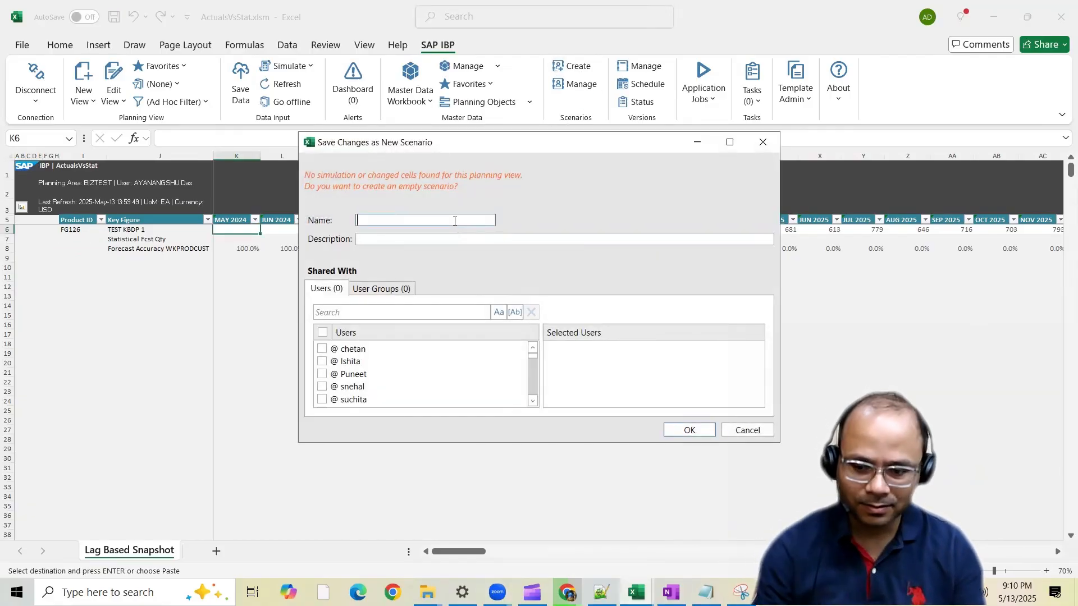
pyautogui.write('TEST')
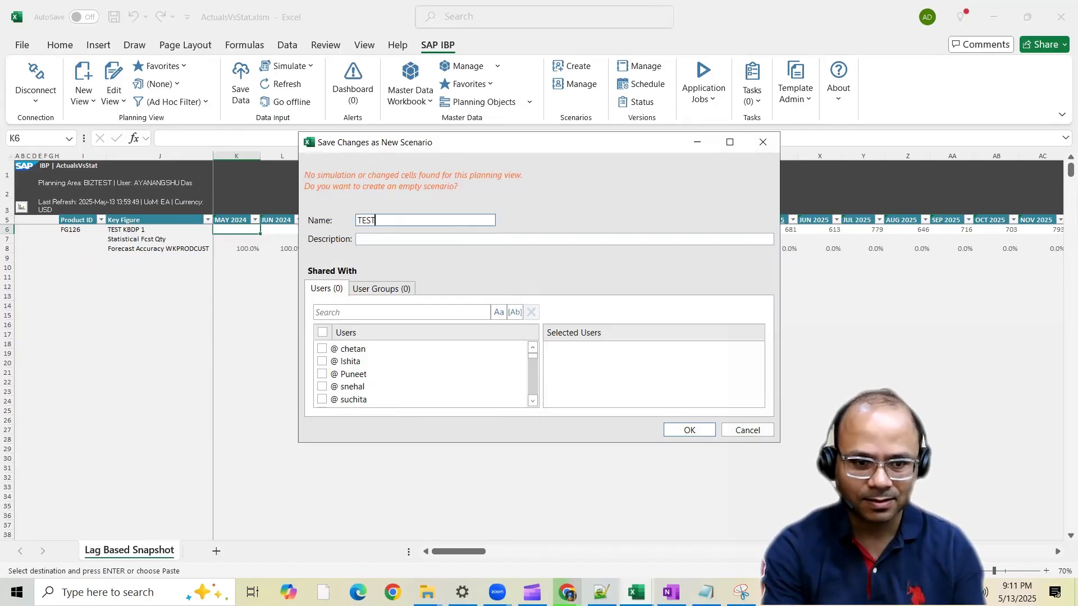
pyautogui.write('SCENARIO1')
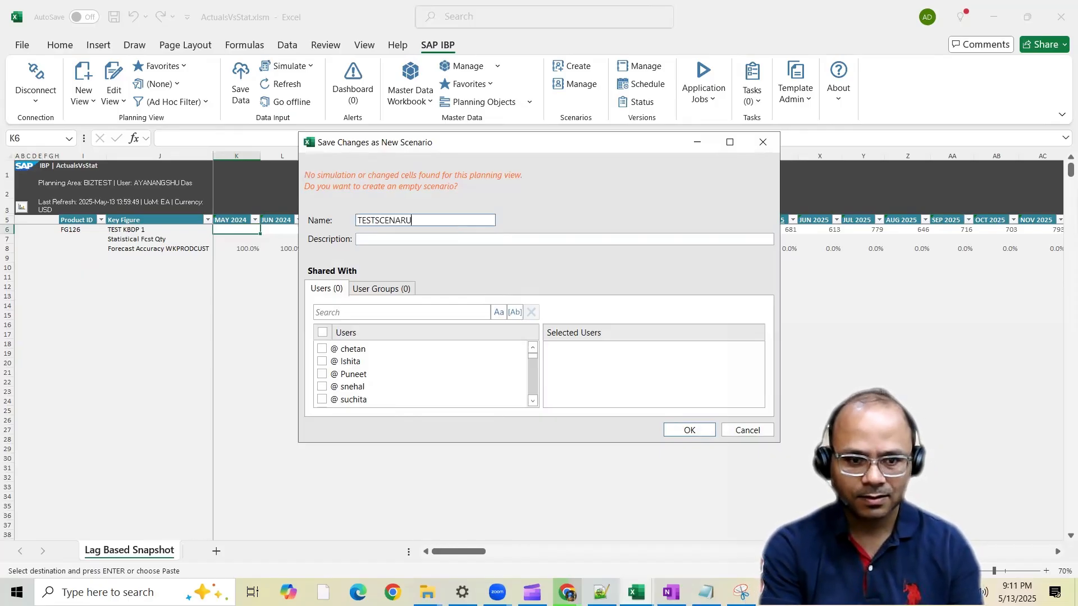
pyautogui.write('3MAY')
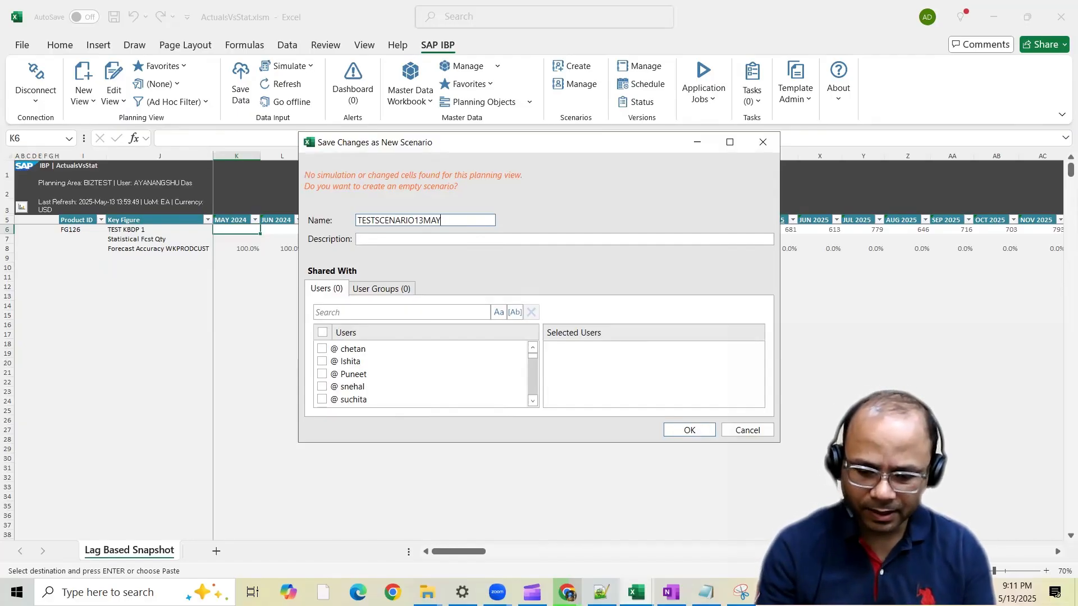
pyautogui.hotkey('ctrl', 'a')
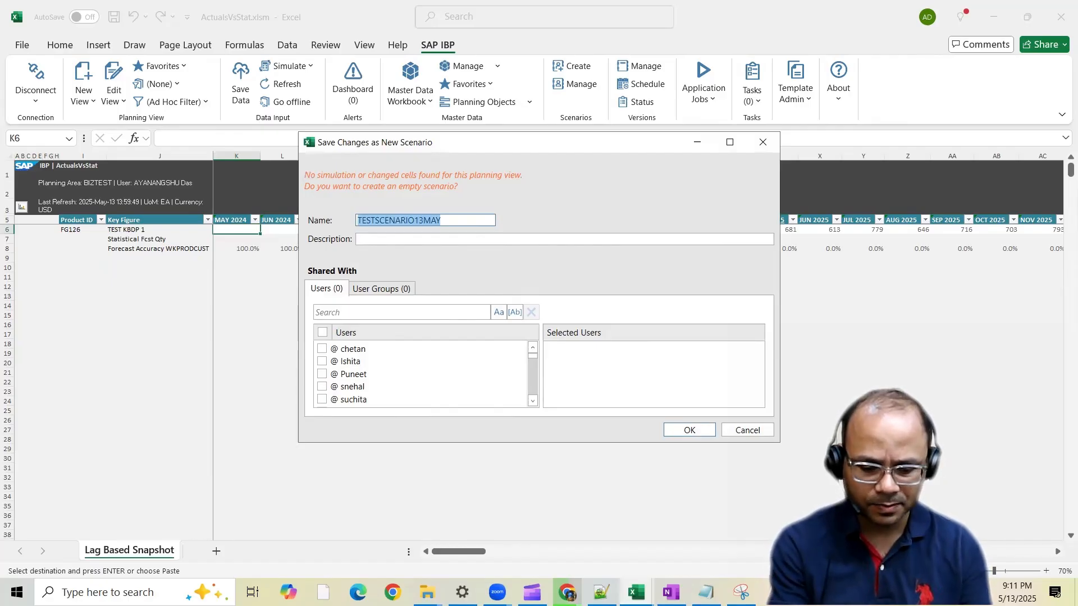
pyautogui.write('6M')
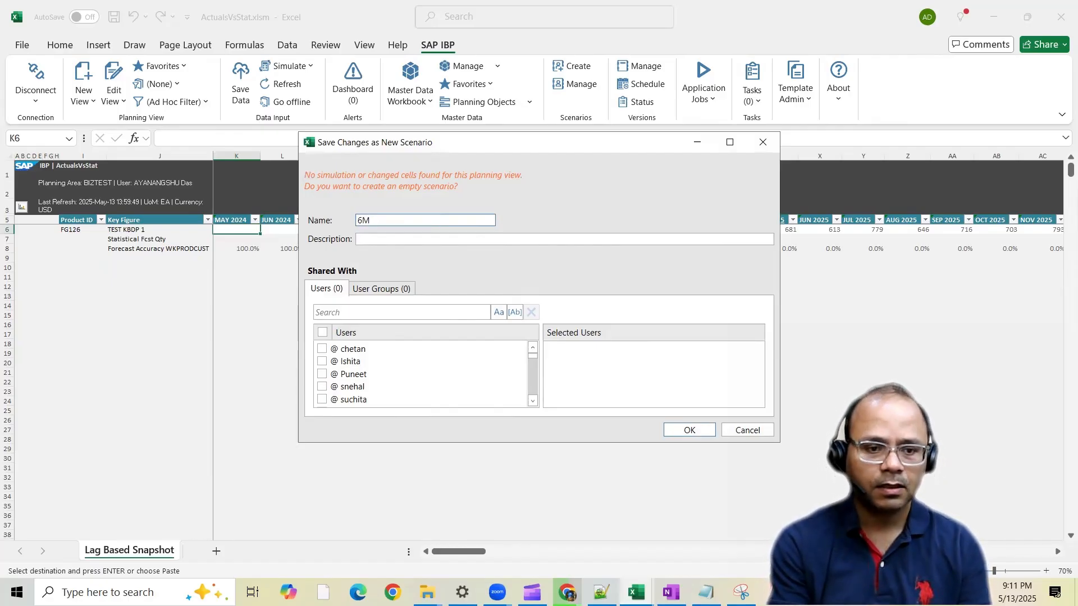
pyautogui.write('MATesting')
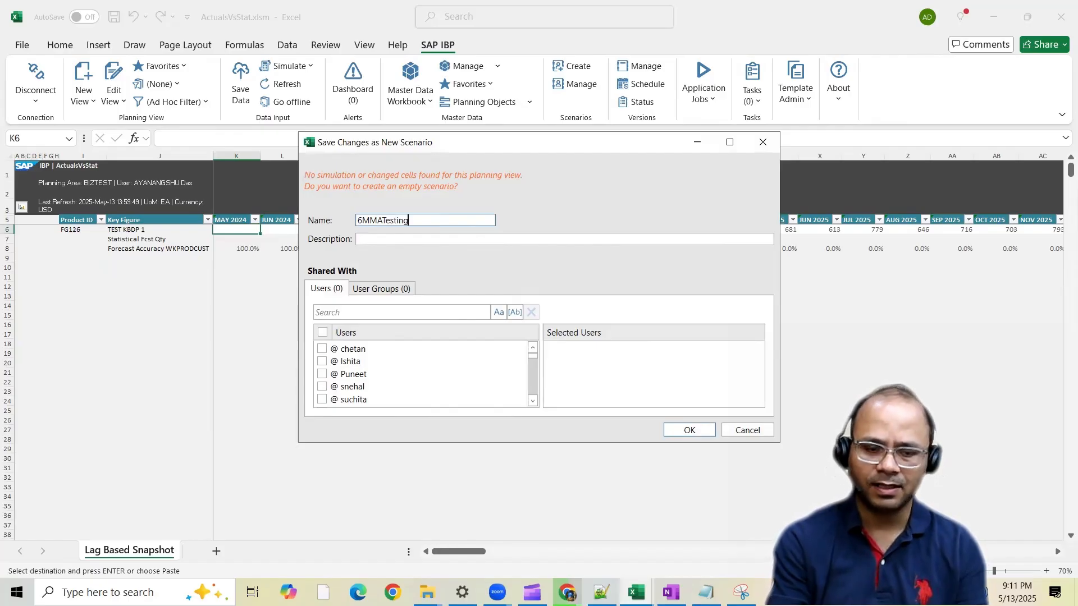
# Describe the scenario as "Testing the effect of 6 MA" and create it without sharing it
pyautogui.hotkey('ctrl', 'a')
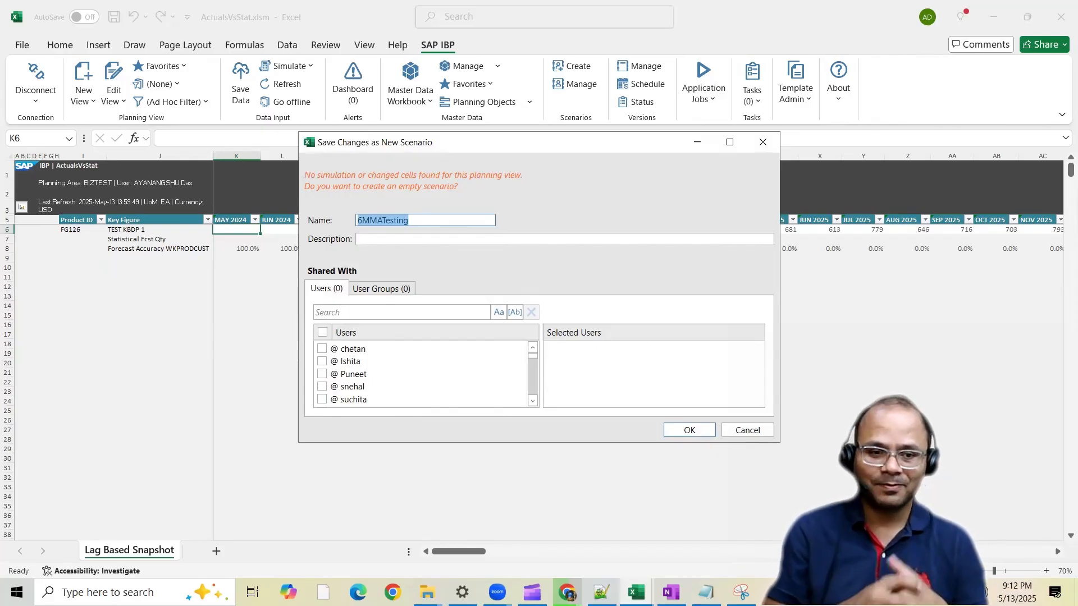
pyautogui.click(421, 238)
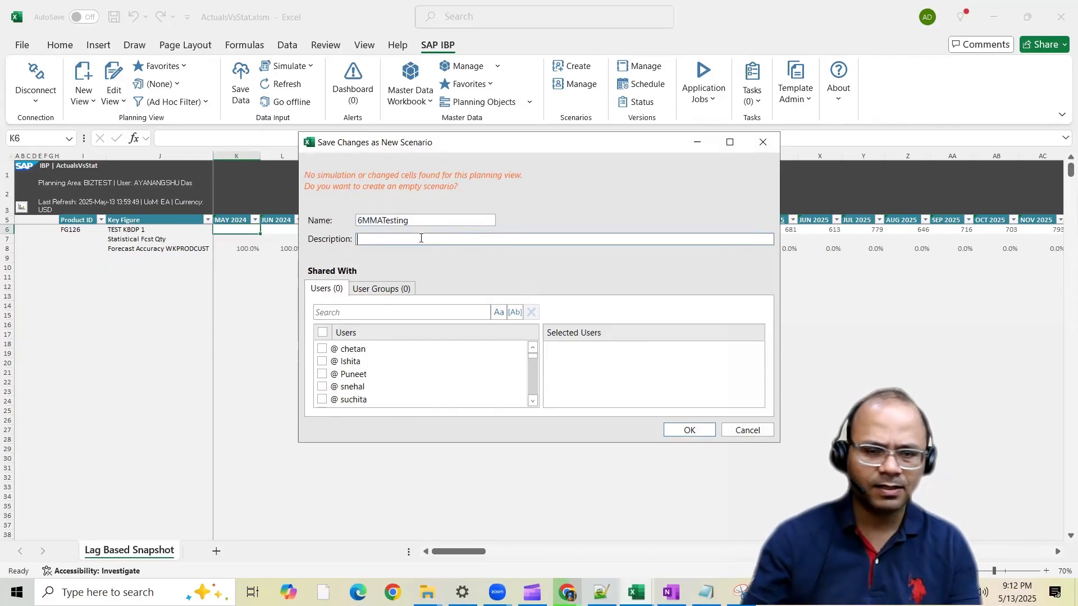
pyautogui.write('Testing t')
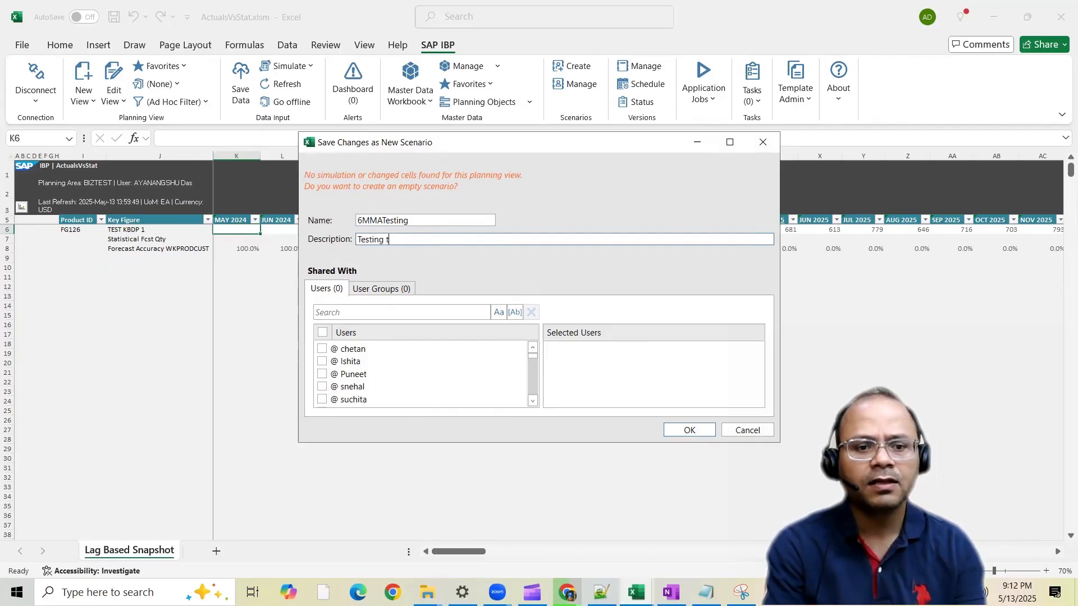
pyautogui.write('he effect of 5')
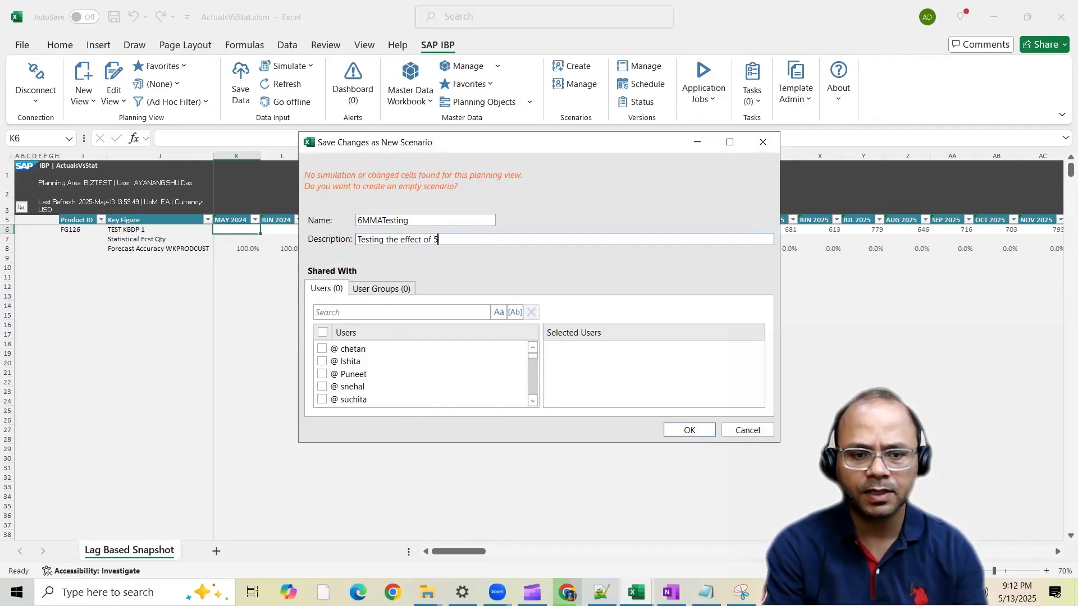
pyautogui.press('BackSpace')
pyautogui.write('6 MA')
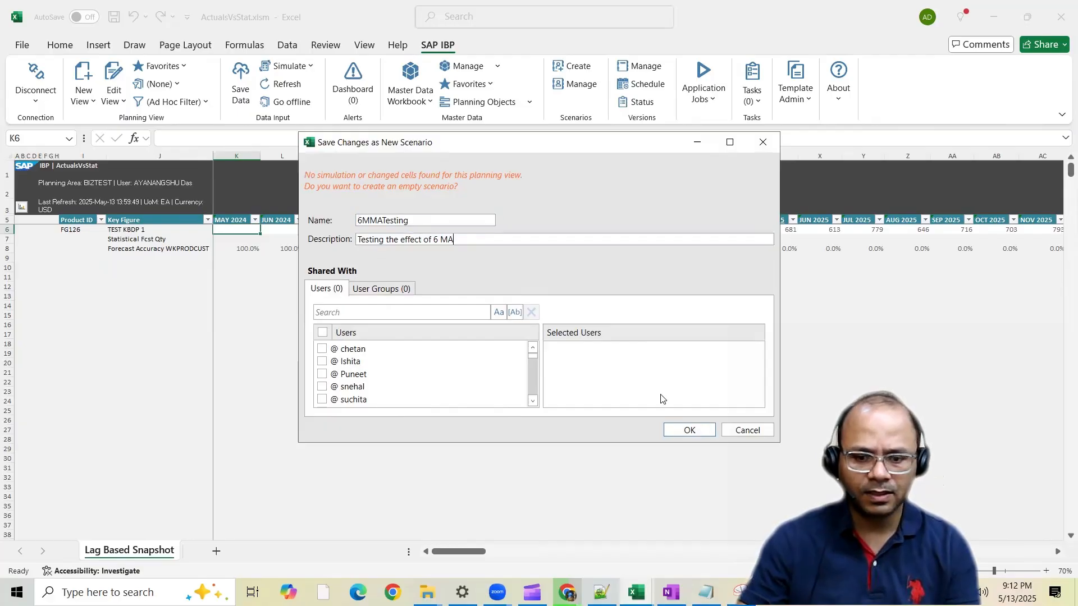
pyautogui.click(688, 430)
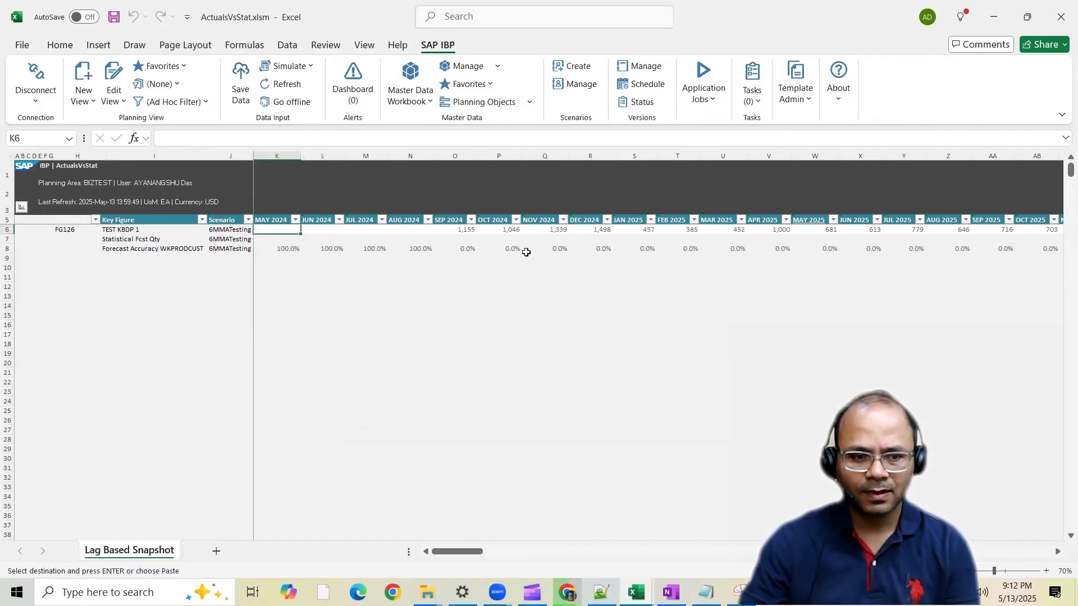
# Check the scenario assigned to each of the three key figure rows for FG126
pyautogui.click(232, 232)
pyautogui.moveTo(232, 234); pyautogui.dragTo(231, 250)
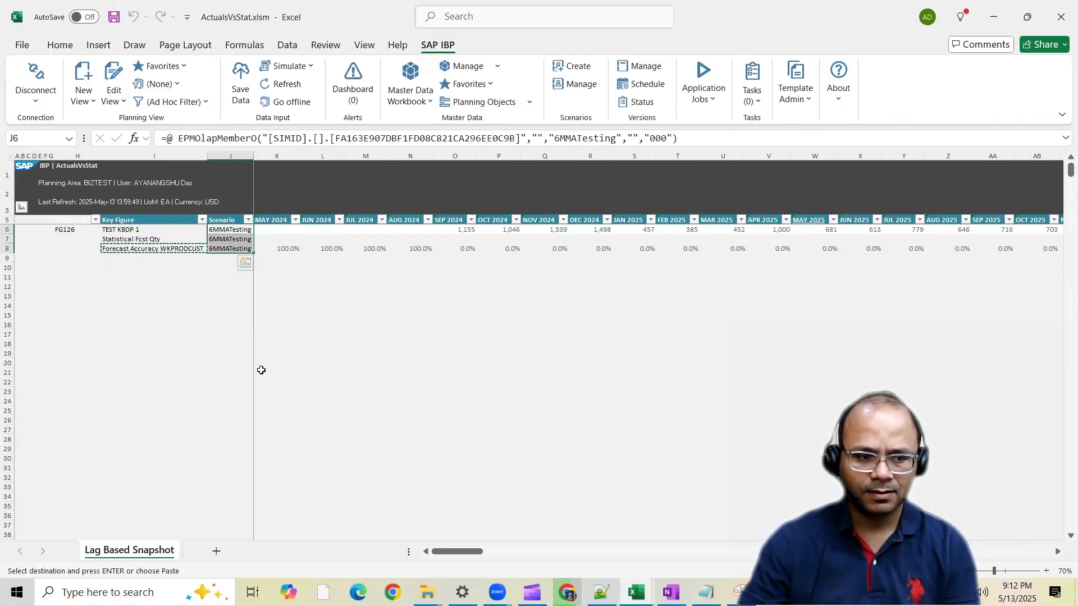
pyautogui.click(228, 230)
pyautogui.click(227, 239)
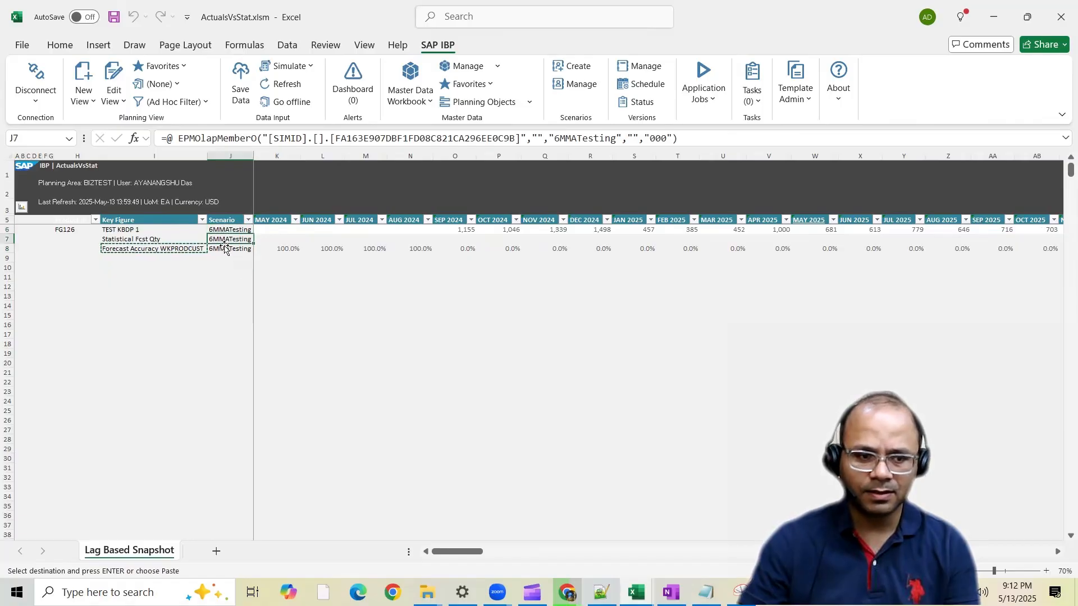
pyautogui.click(227, 249)
# Edit the planning view to include the Baseline scenario alongside 6MMATesting under Base Version
pyautogui.click(114, 75)
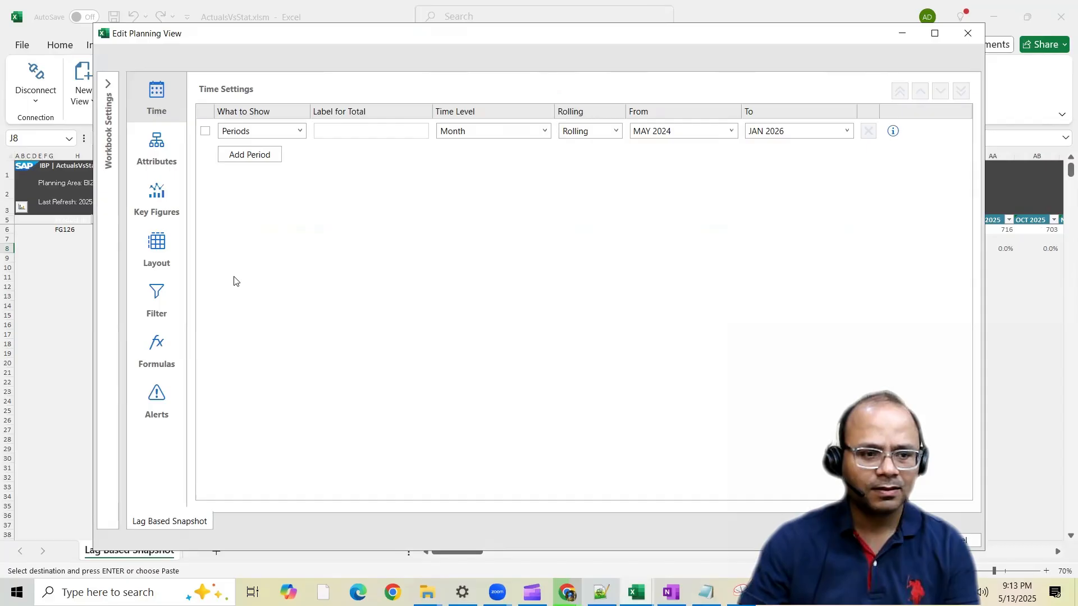
pyautogui.click(110, 128)
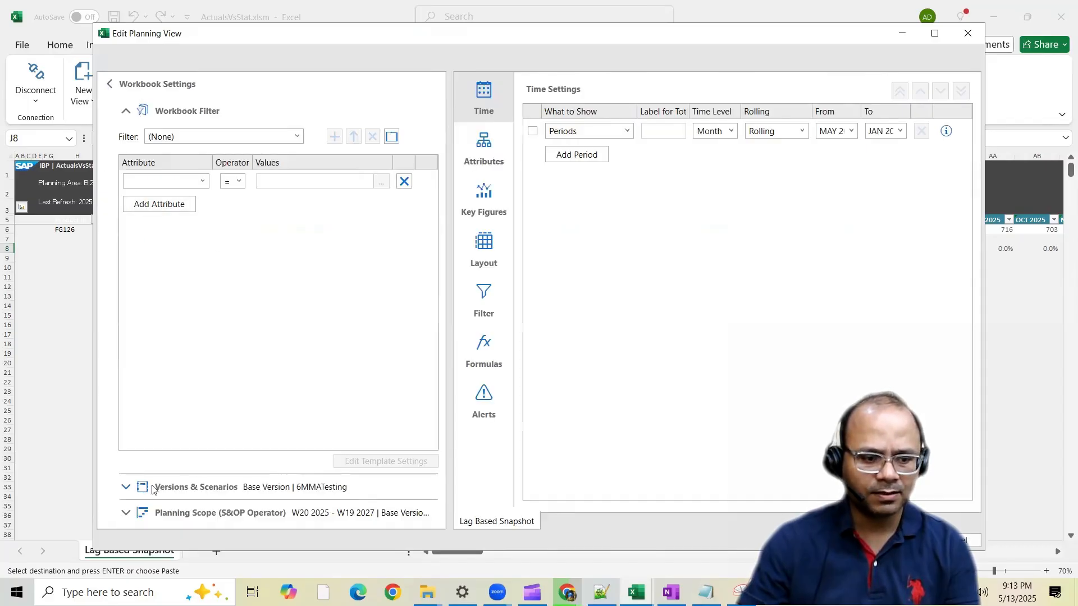
pyautogui.click(127, 487)
pyautogui.click(290, 214)
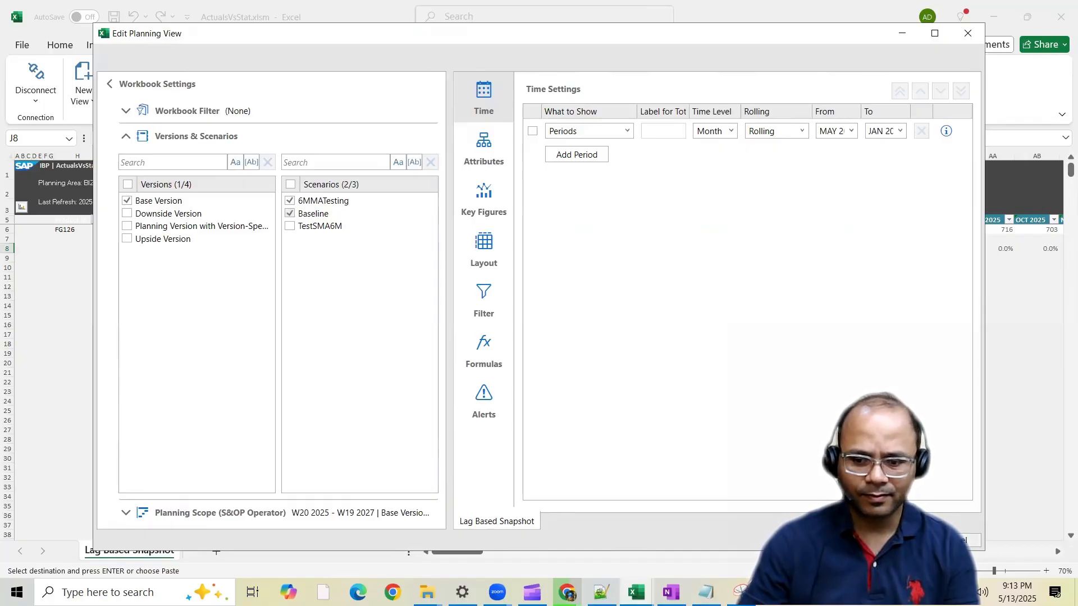
pyautogui.click(897, 540)
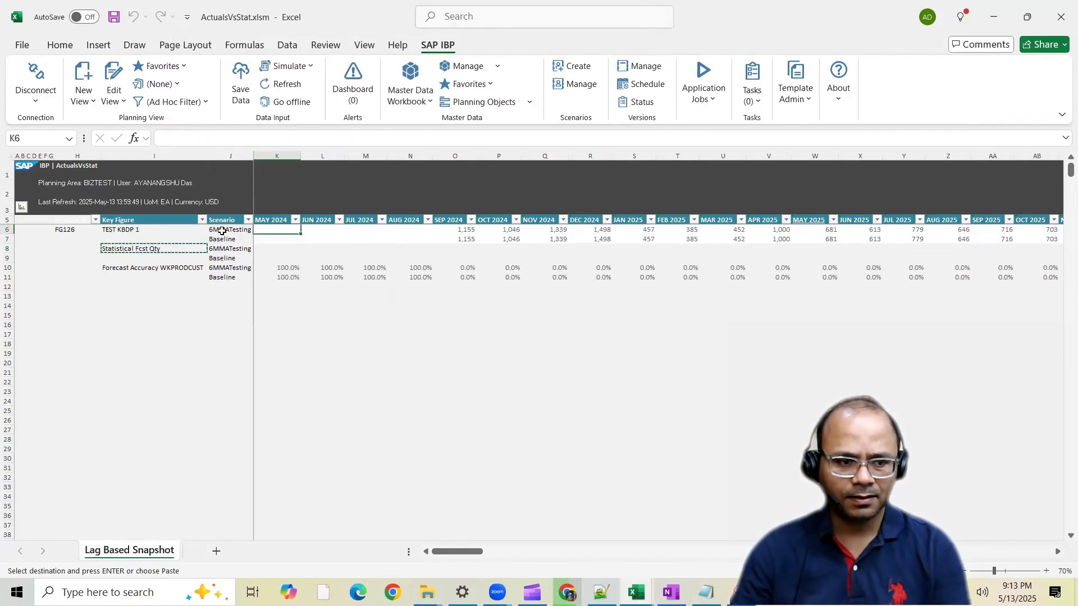
# Set the planning view's starting period to SEP 2024 and apply the change
pyautogui.click(151, 230)
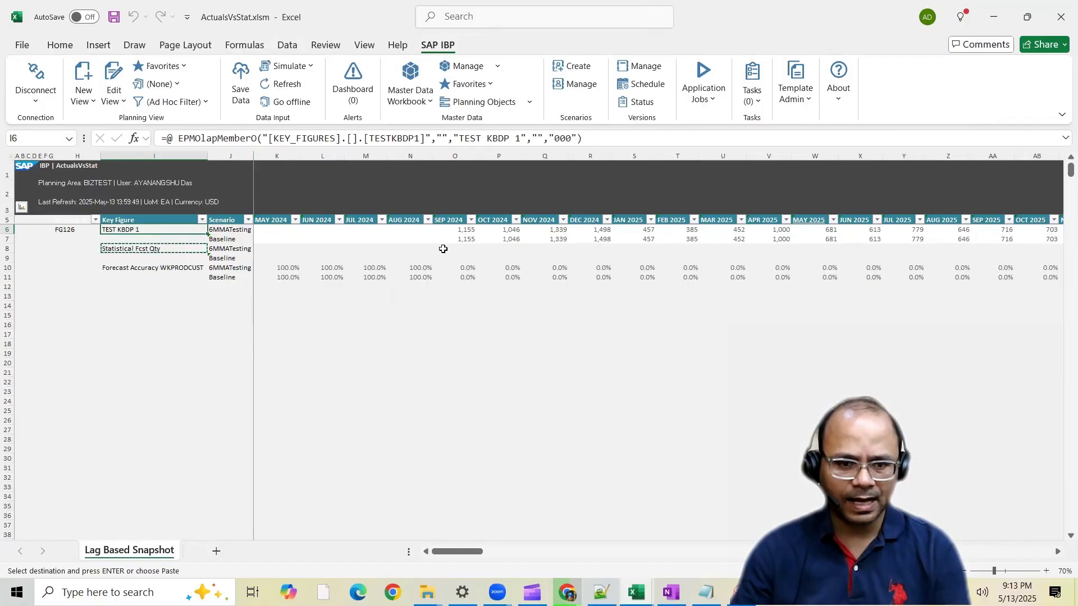
pyautogui.click(465, 231)
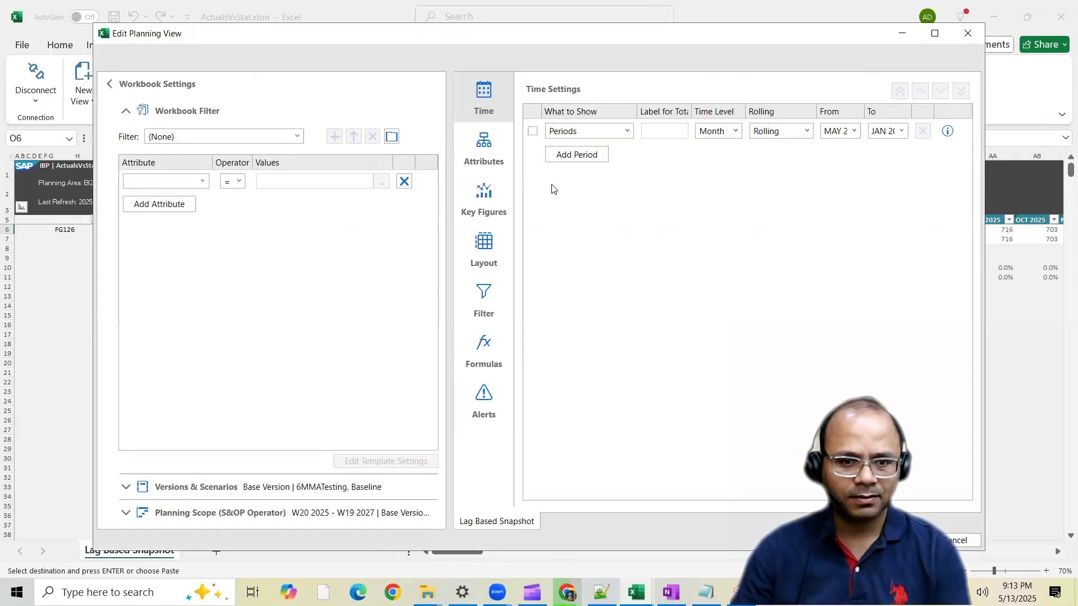
pyautogui.click(108, 86)
pyautogui.click(665, 130)
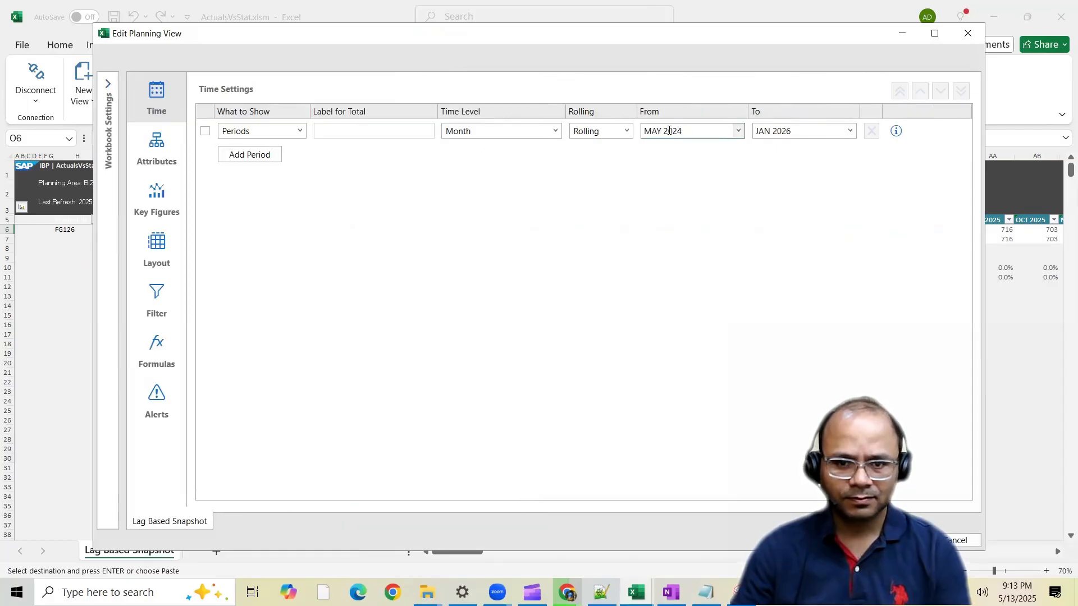
pyautogui.click(662, 130)
pyautogui.moveTo(661, 130); pyautogui.dragTo(627, 134)
pyautogui.write('SEP')
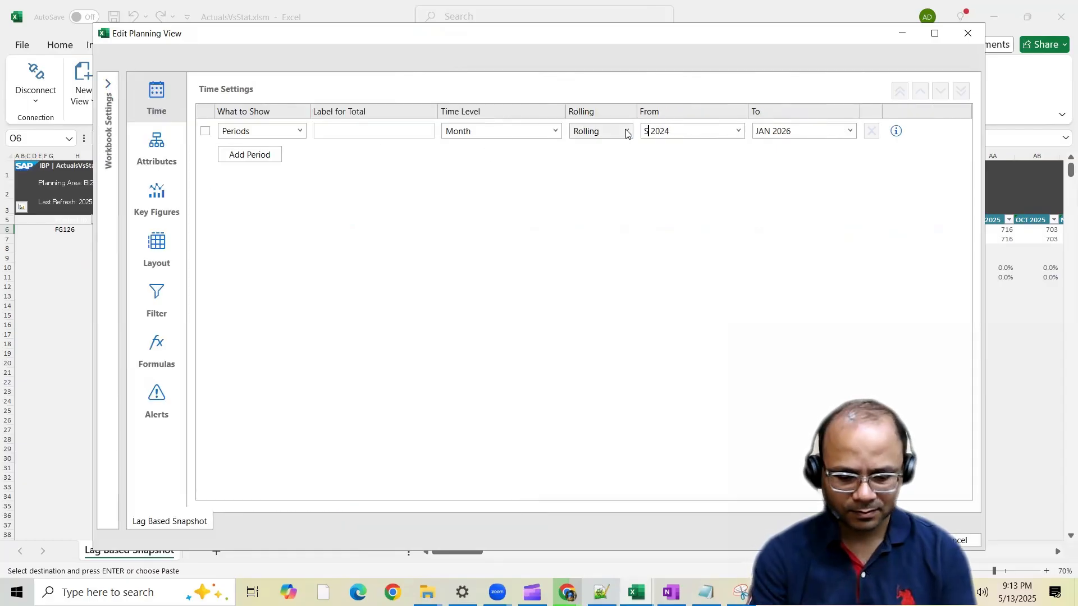
pyautogui.click(893, 541)
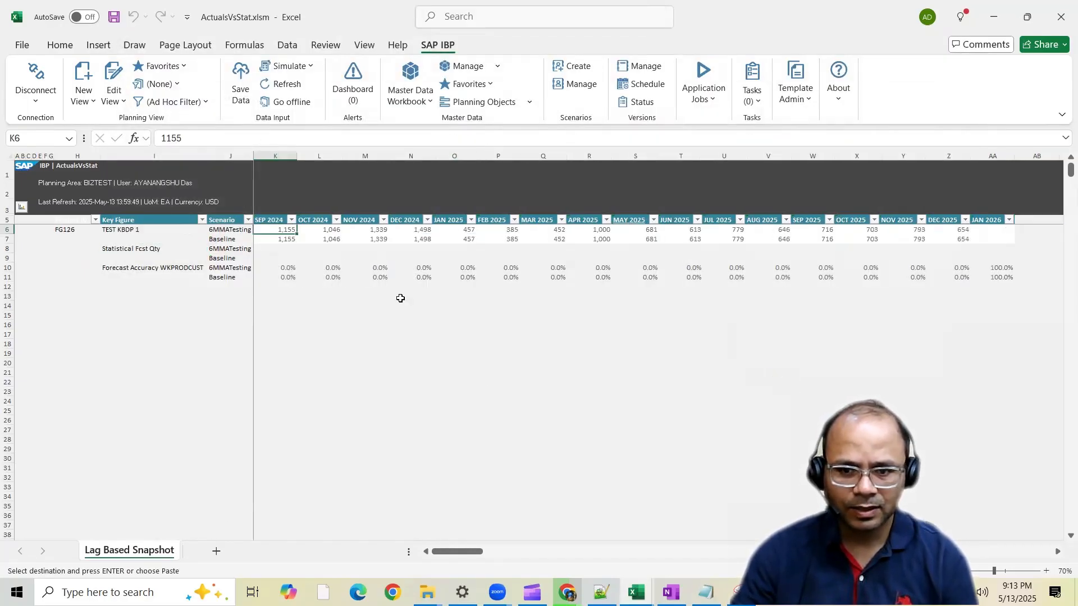
# Clear the pending copy selection and compare the TEST KBDP 1 values of both scenarios from SEP 2024 to DEC 2025
pyautogui.press('Escape')
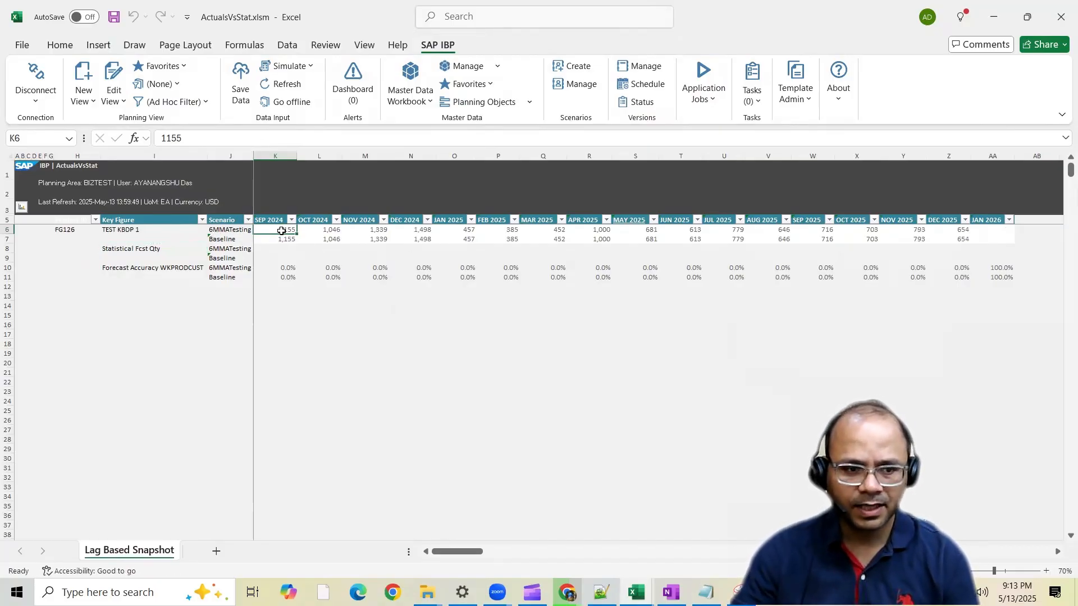
pyautogui.moveTo(281, 231); pyautogui.dragTo(279, 239)
pyautogui.click(164, 235)
pyautogui.moveTo(469, 239); pyautogui.dragTo(958, 238)
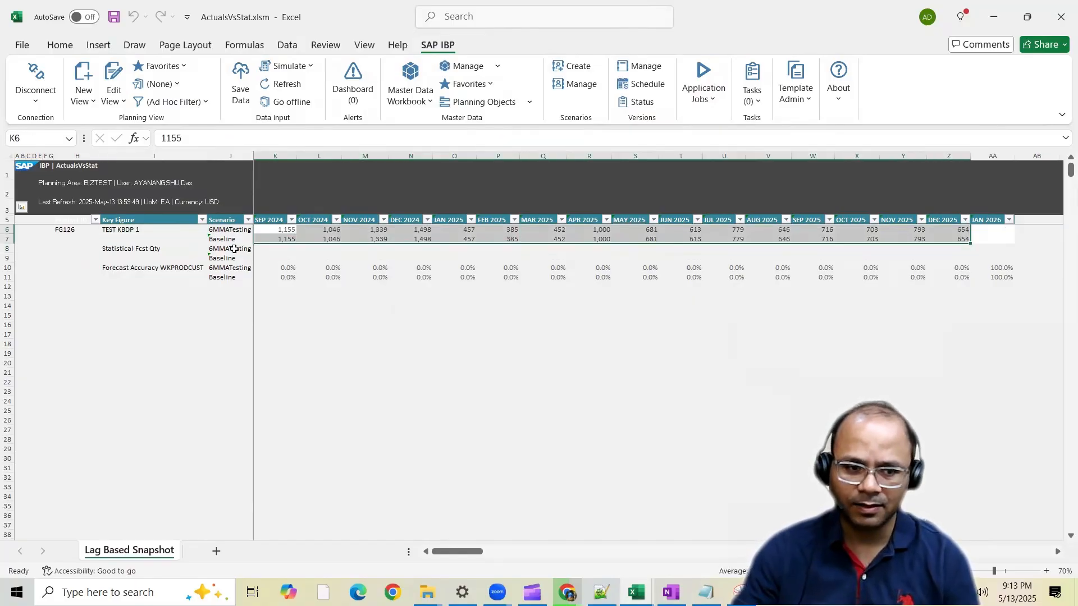
# Outline the Statistical Fcst Qty cells of both scenarios from JUN 2025 to JAN 2026 with an outside border
pyautogui.moveTo(231, 249); pyautogui.dragTo(232, 259)
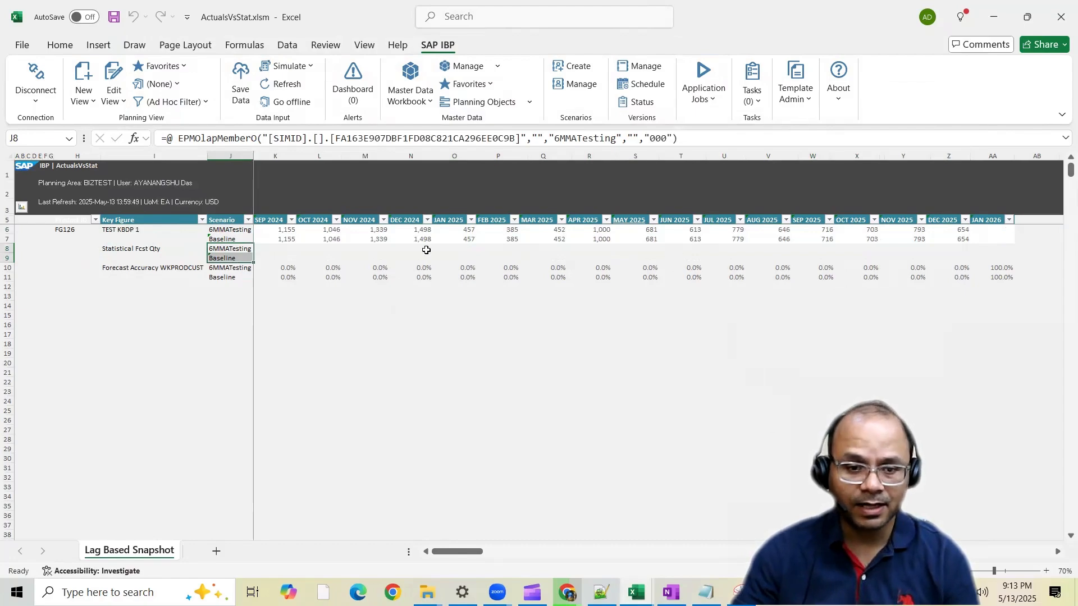
pyautogui.moveTo(671, 253); pyautogui.dragTo(990, 260)
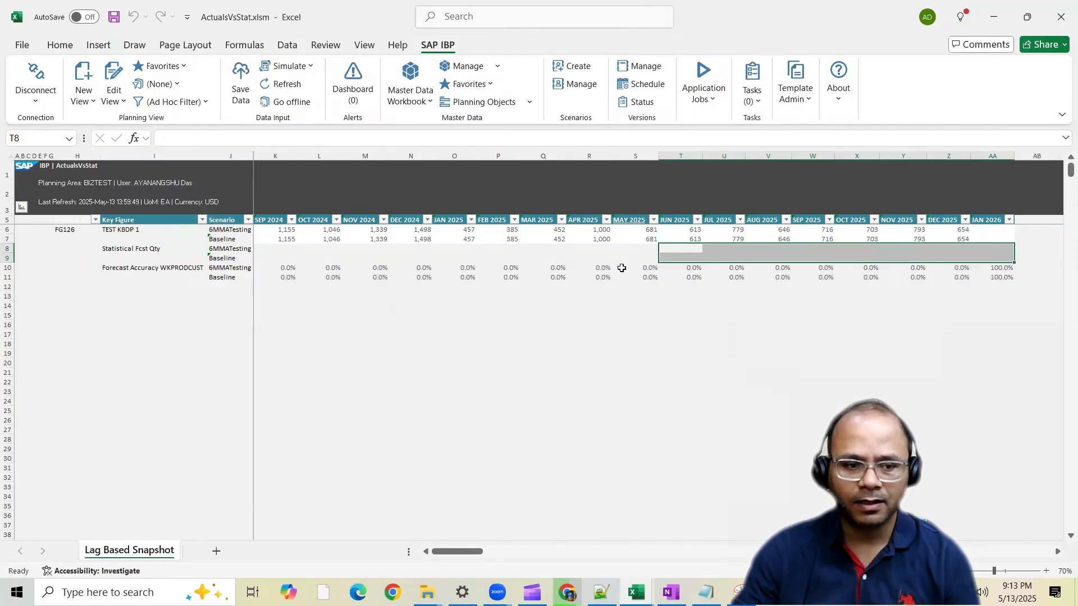
pyautogui.click(60, 44)
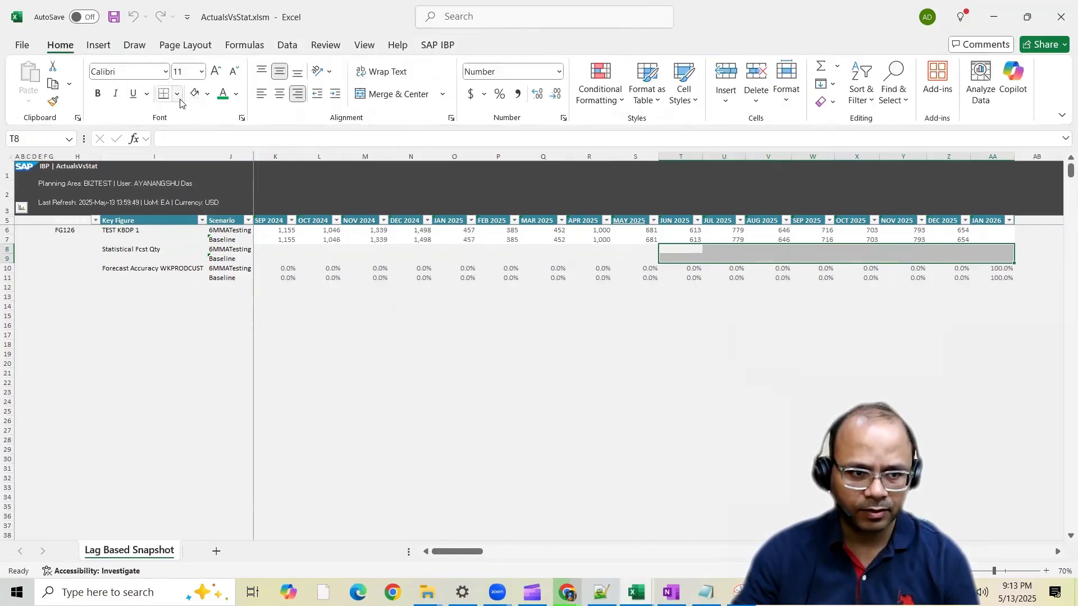
pyautogui.click(177, 94)
pyautogui.click(222, 276)
pyautogui.moveTo(691, 249); pyautogui.dragTo(992, 257)
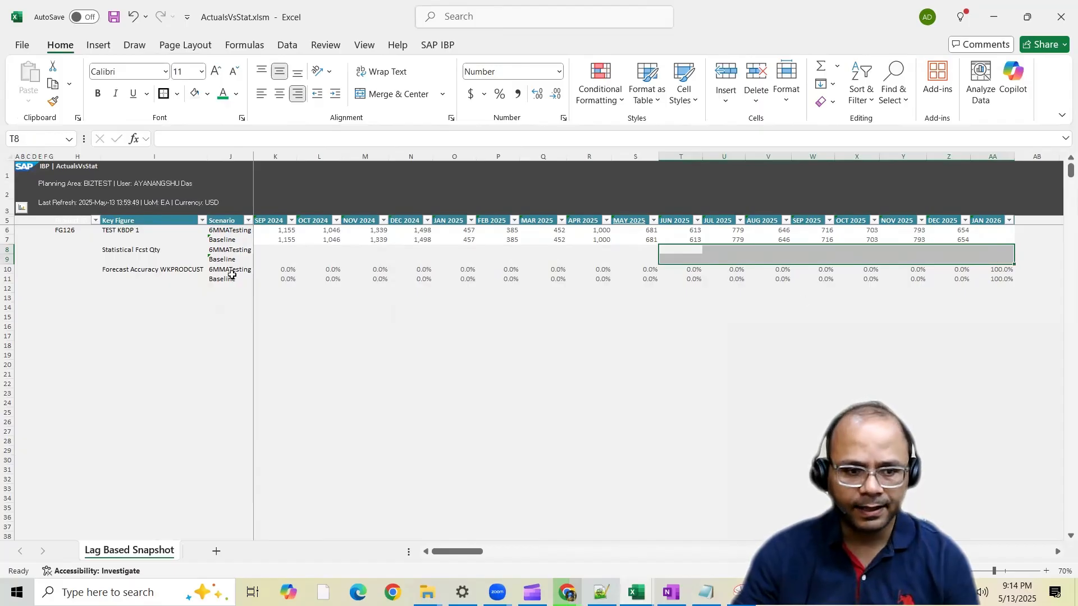
# Examine the Forecast Accuracy WKPRODCUST cells of both scenarios from JUN 2025 to JAN 2026 against the Baseline TEST KBDP 1 values
pyautogui.click(160, 270)
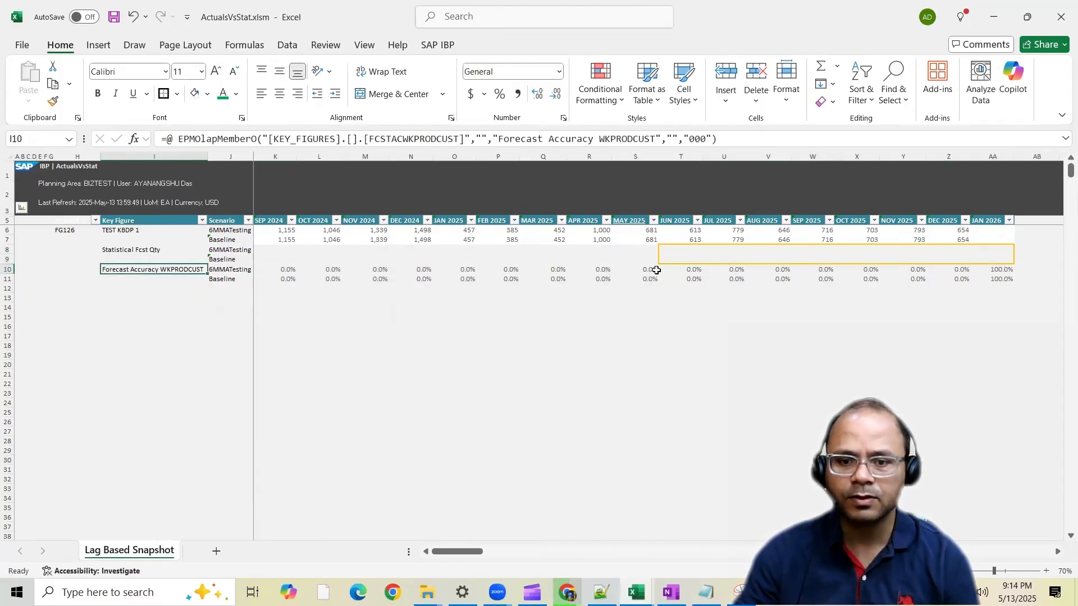
pyautogui.click(694, 271)
pyautogui.moveTo(694, 272); pyautogui.dragTo(980, 279)
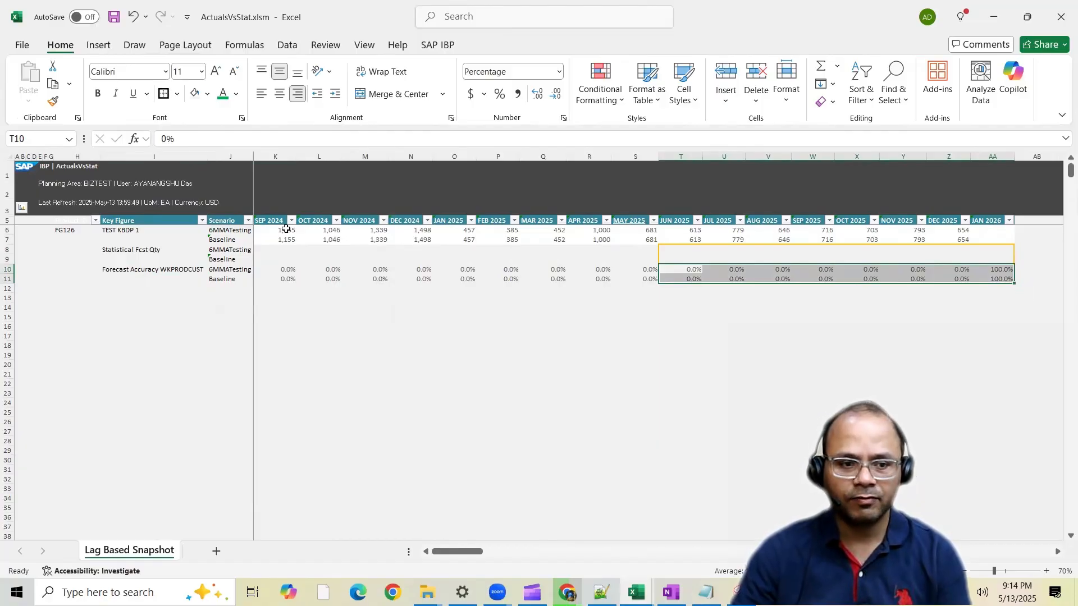
pyautogui.moveTo(646, 238); pyautogui.dragTo(949, 239)
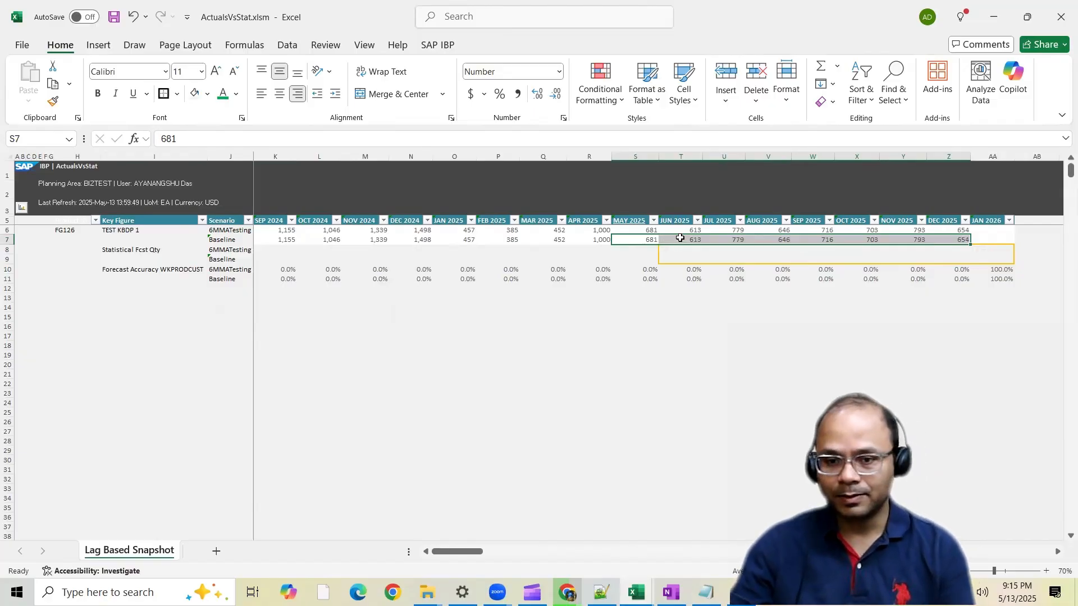
pyautogui.moveTo(680, 239); pyautogui.dragTo(953, 241)
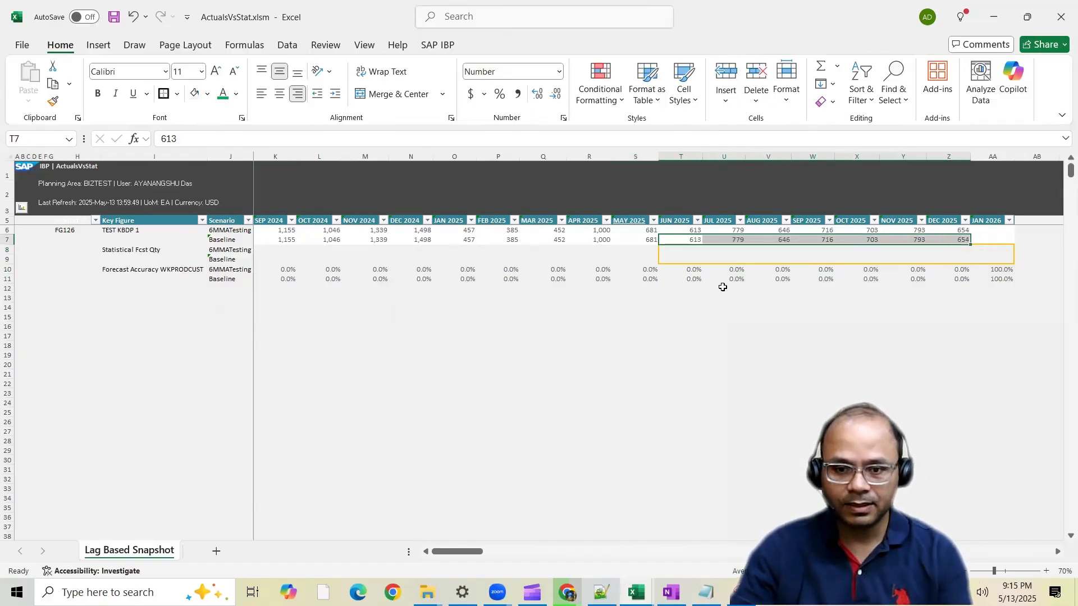
pyautogui.moveTo(697, 272); pyautogui.dragTo(1003, 279)
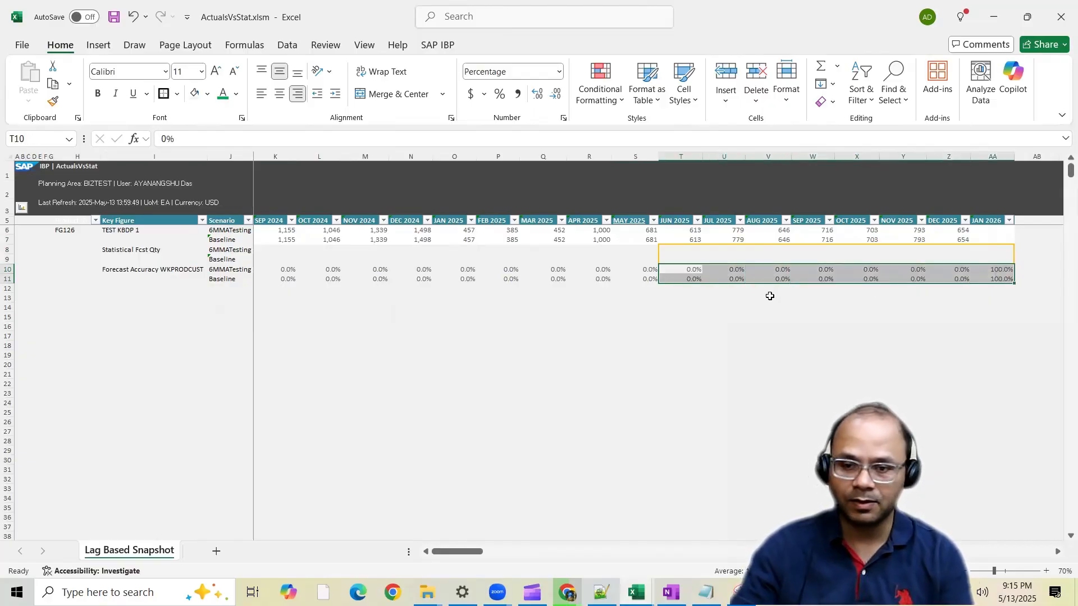
# Set up a one-time Statistical Forecasting run with the SimpleMA model for the Base Version and only the Baseline scenario
pyautogui.moveTo(699, 250); pyautogui.dragTo(1001, 258)
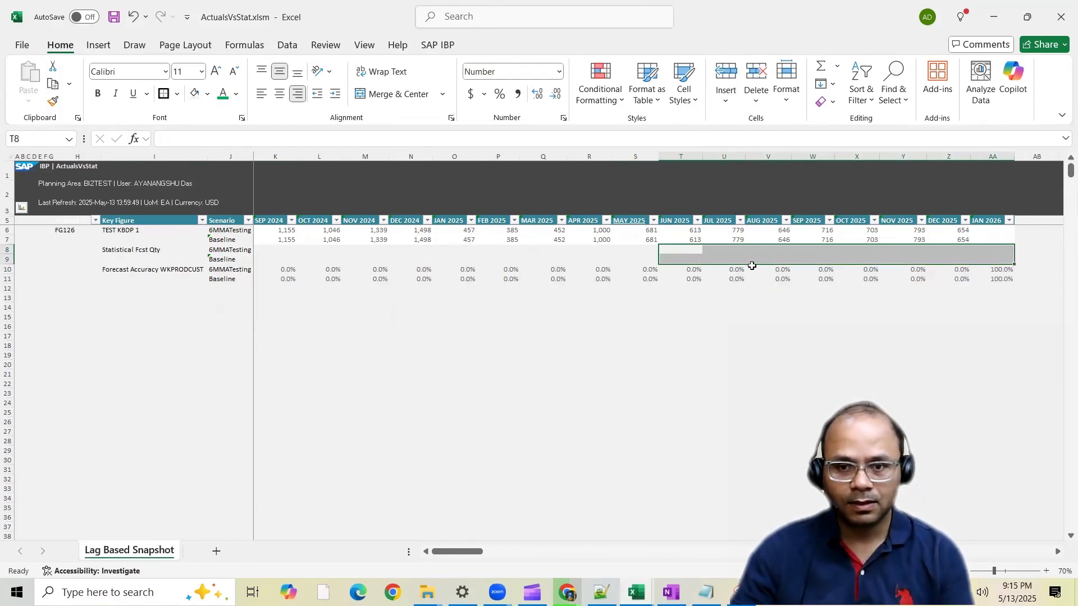
pyautogui.click(441, 45)
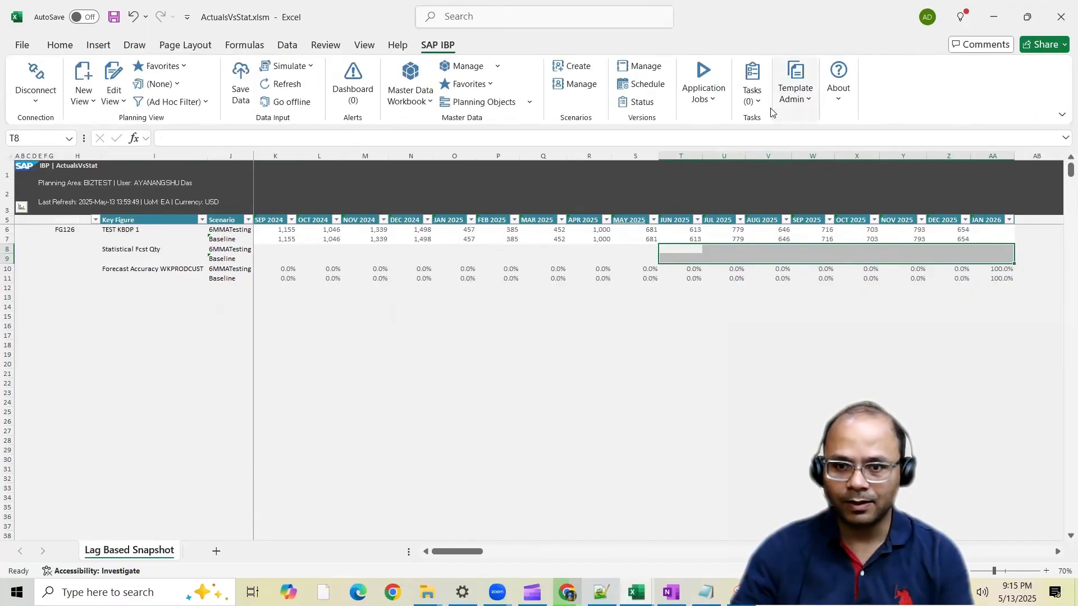
pyautogui.click(716, 106)
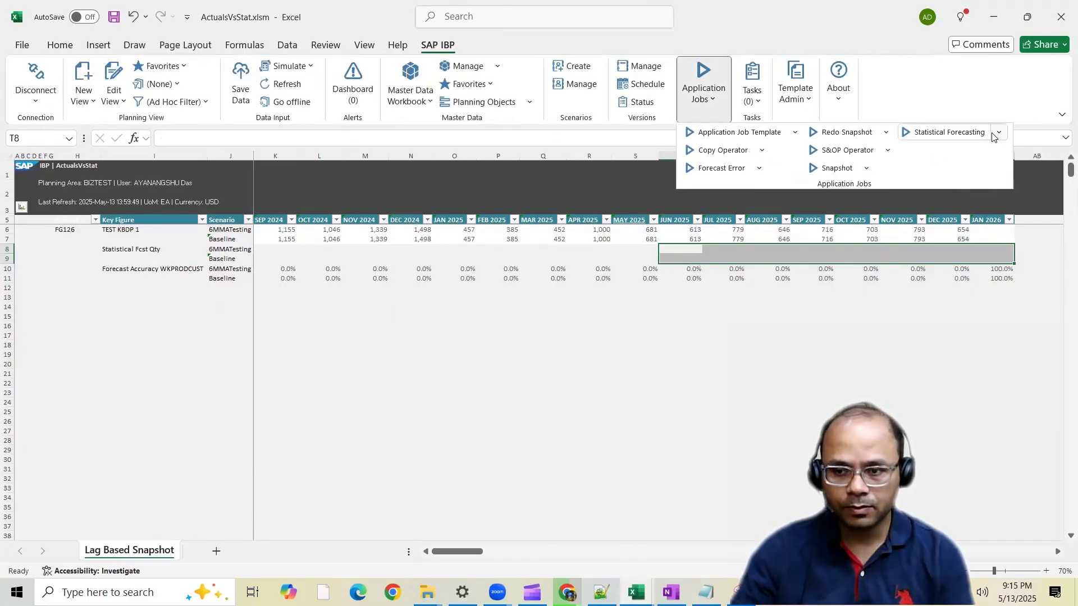
pyautogui.moveTo(988, 135)
pyautogui.click(963, 152)
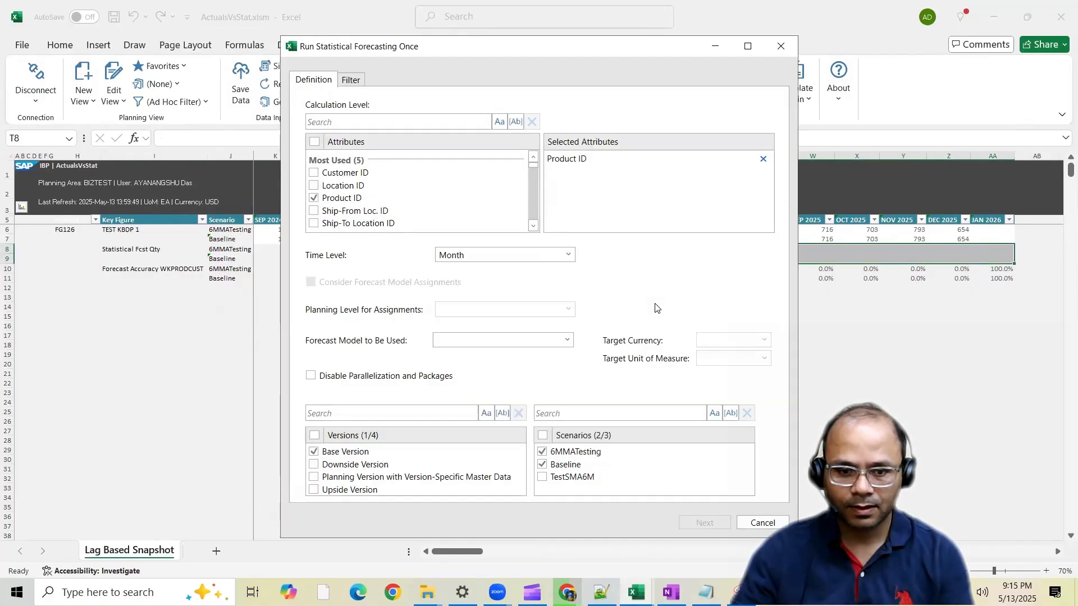
pyautogui.click(557, 340)
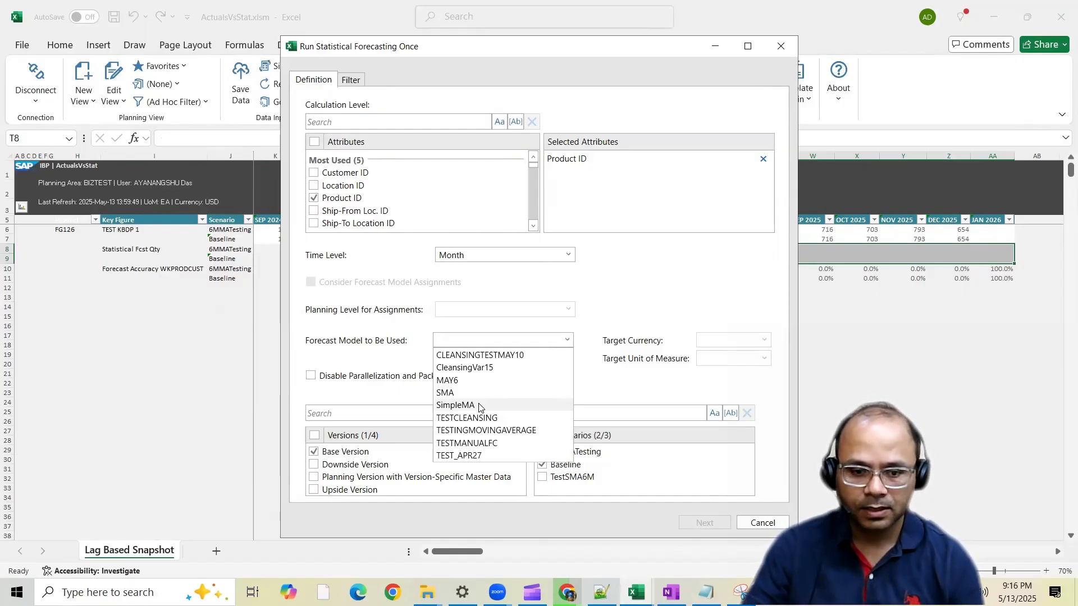
pyautogui.click(479, 405)
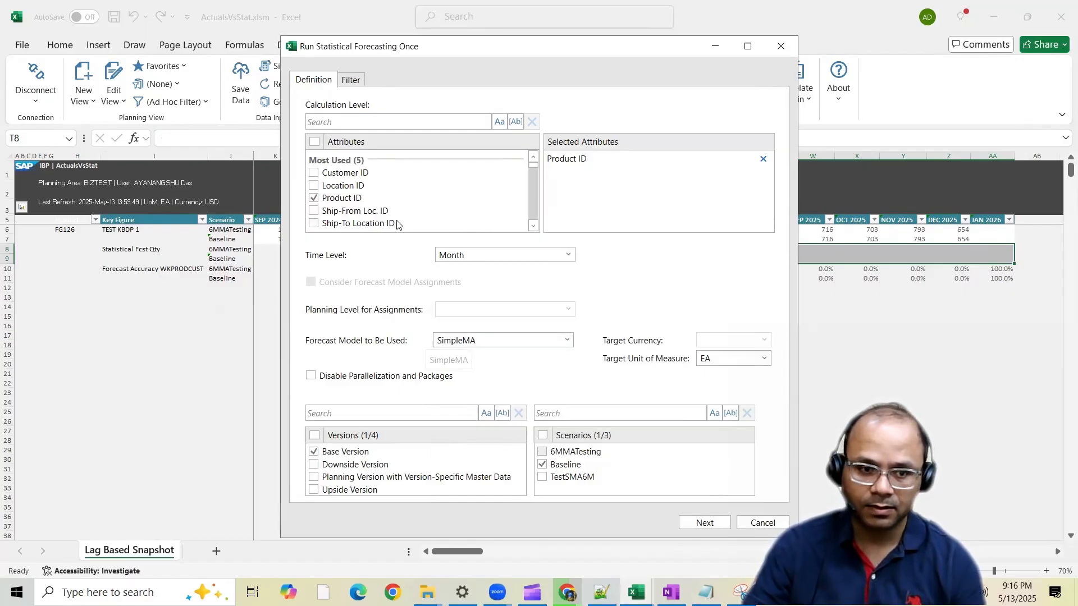
# Check the run's Product ID filter for FG126 and run the SimpleMA forecasting job
pyautogui.click(352, 82)
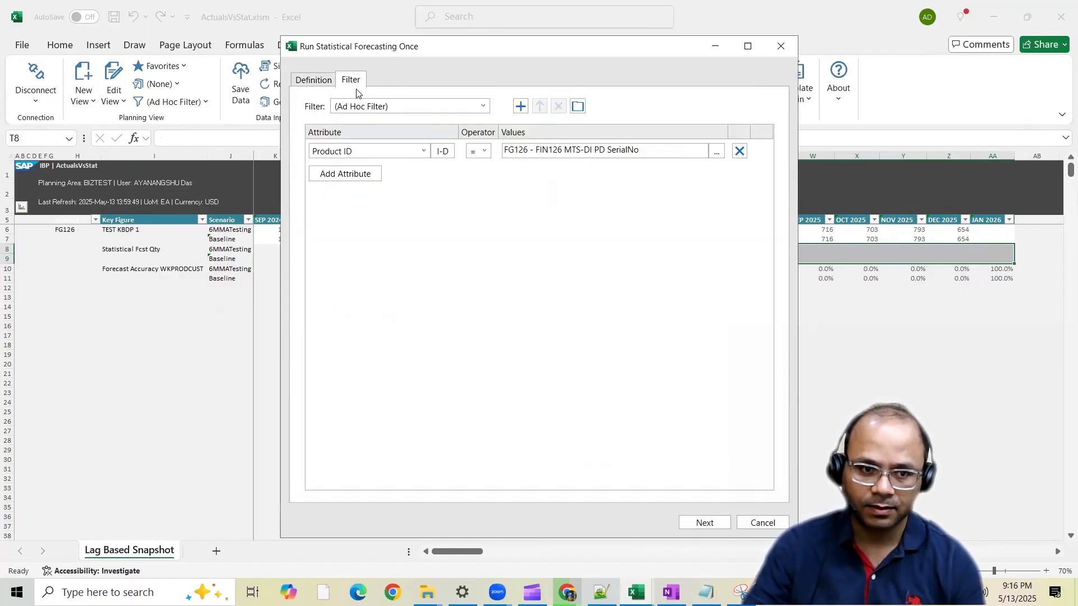
pyautogui.click(312, 81)
pyautogui.click(701, 522)
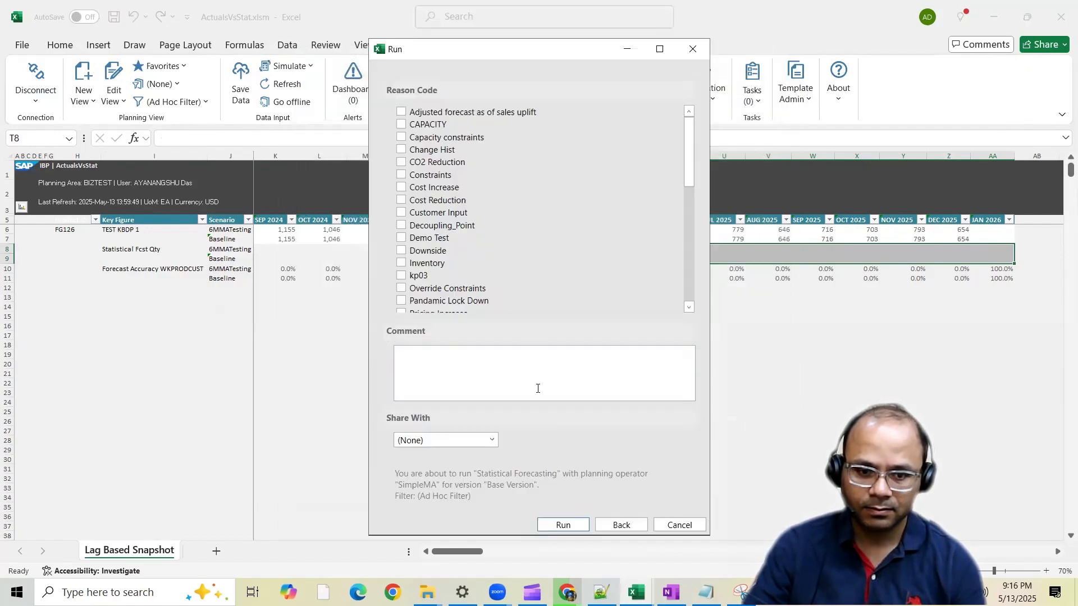
pyautogui.click(564, 526)
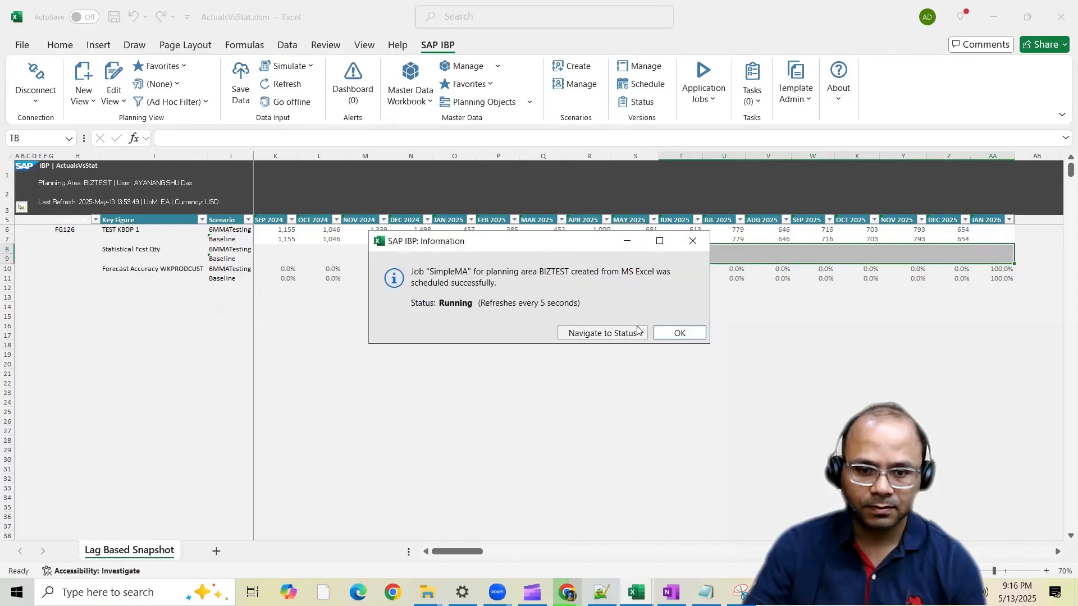
# Switch to Manage Forecast Models in Chrome and open the forecasting steps of the SimpleMA model
pyautogui.moveTo(566, 592)
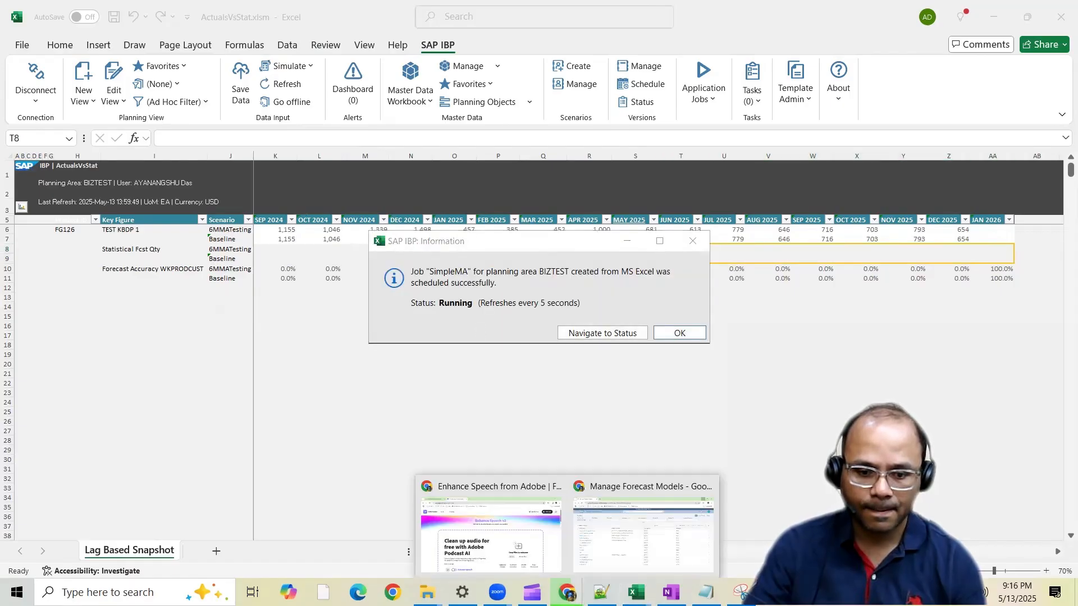
pyautogui.click(611, 521)
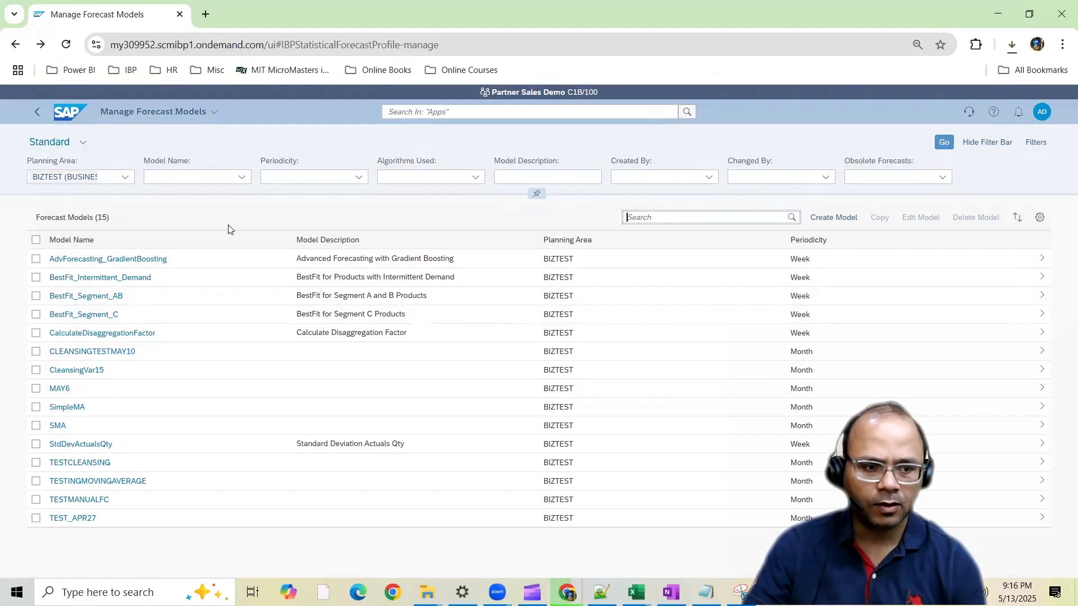
pyautogui.click(70, 413)
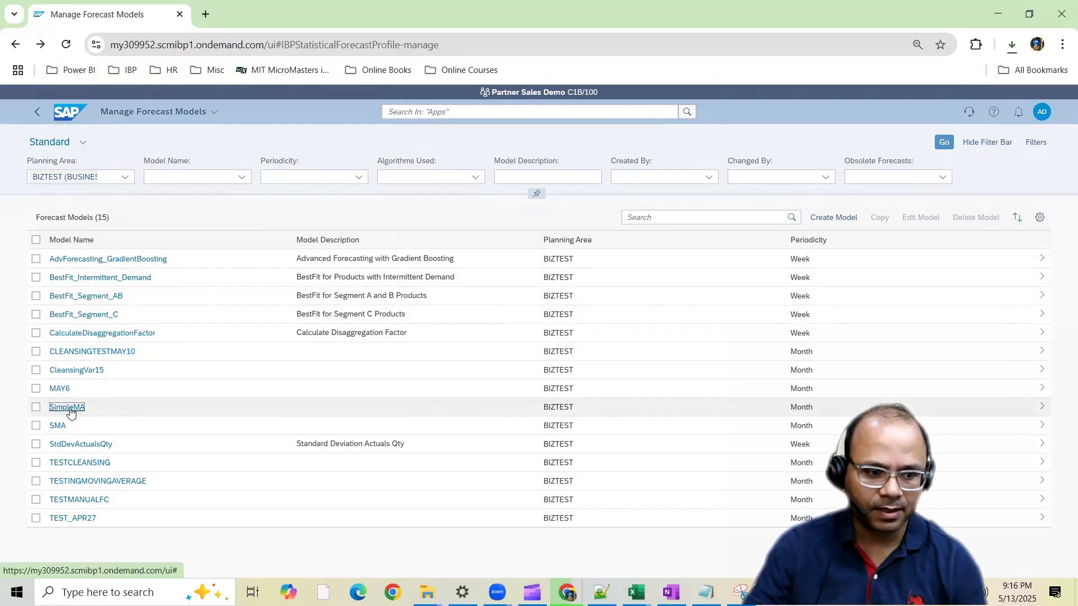
pyautogui.click(585, 461)
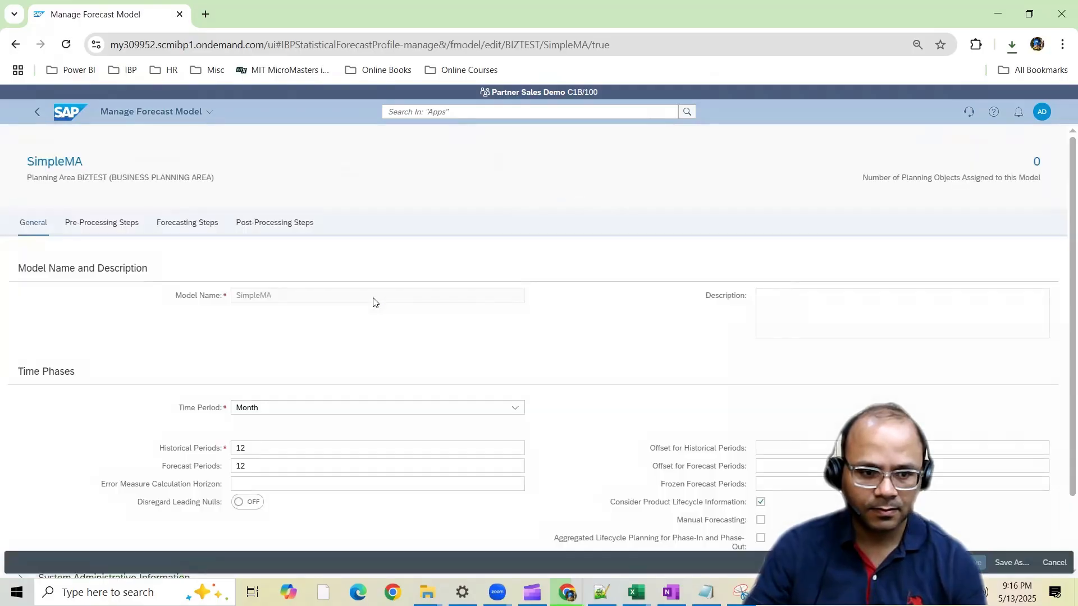
pyautogui.click(162, 223)
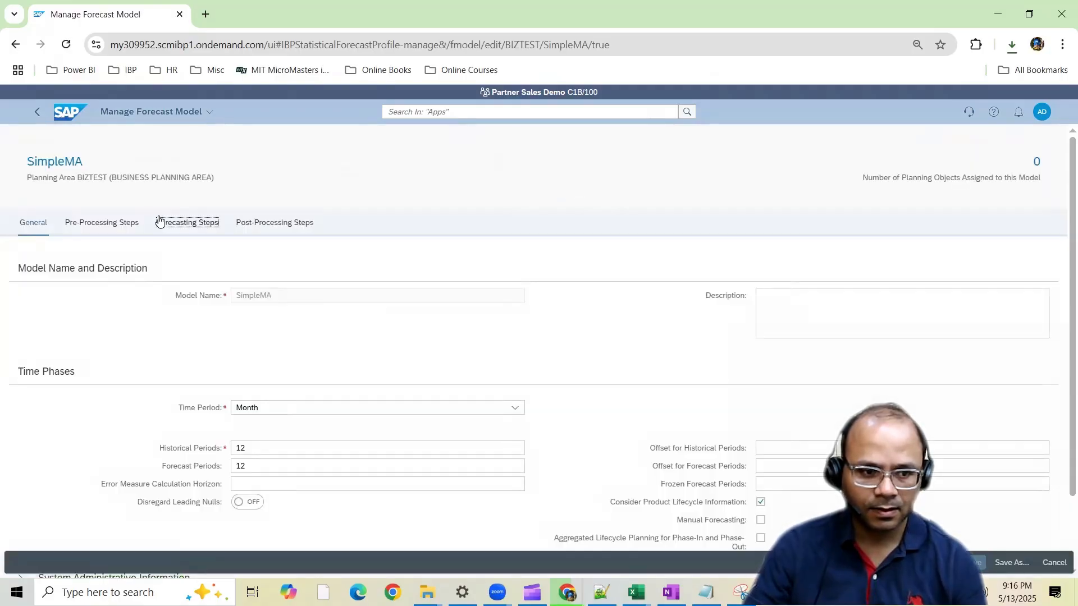
# Match the model's main input and forecast output key figures to TEST KBDP 1 and Statistical Fcst Qty in the ActualsVsStat workbook
pyautogui.click(317, 298)
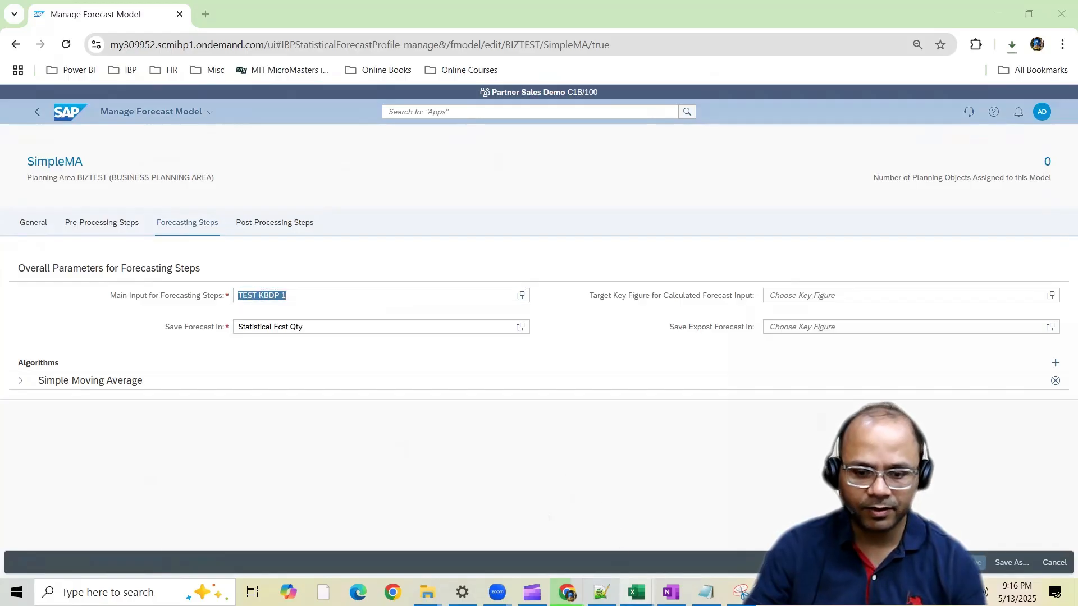
pyautogui.moveTo(637, 593)
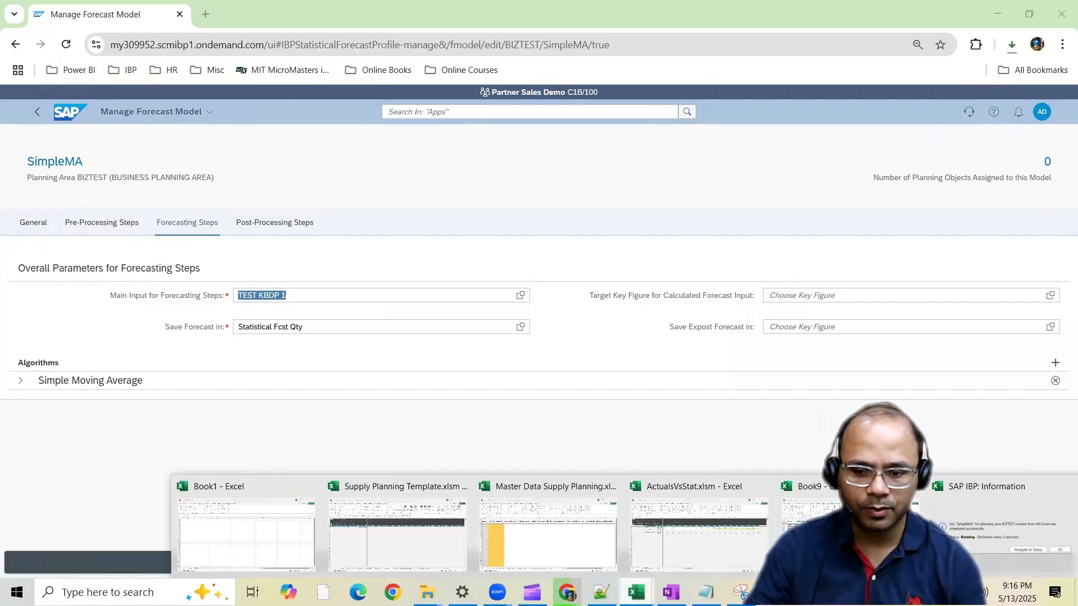
pyautogui.click(649, 526)
pyautogui.click(114, 231)
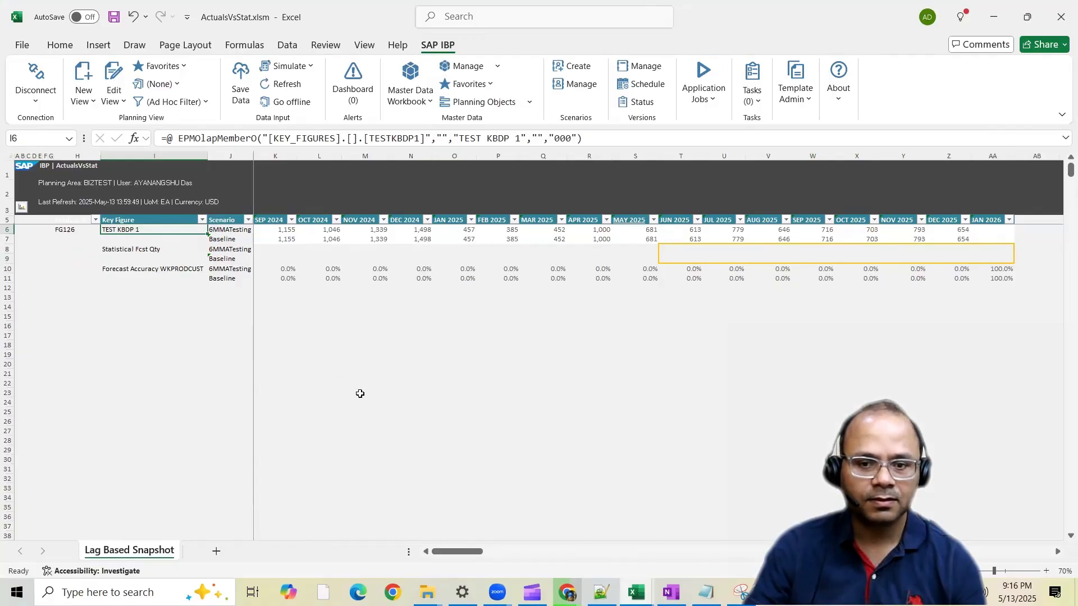
pyautogui.keyDown('ctrl'); pyautogui.scroll(3, 359, 392); pyautogui.keyUp('ctrl')
pyautogui.hotkey('alt', 'Tab')
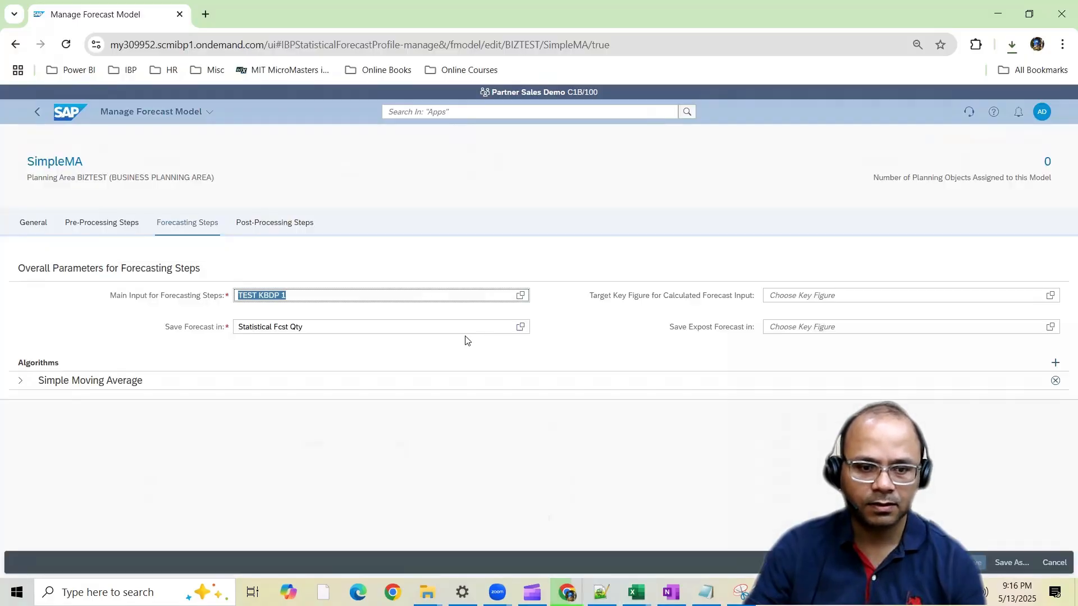
pyautogui.click(393, 328)
pyautogui.moveTo(395, 329); pyautogui.dragTo(228, 344)
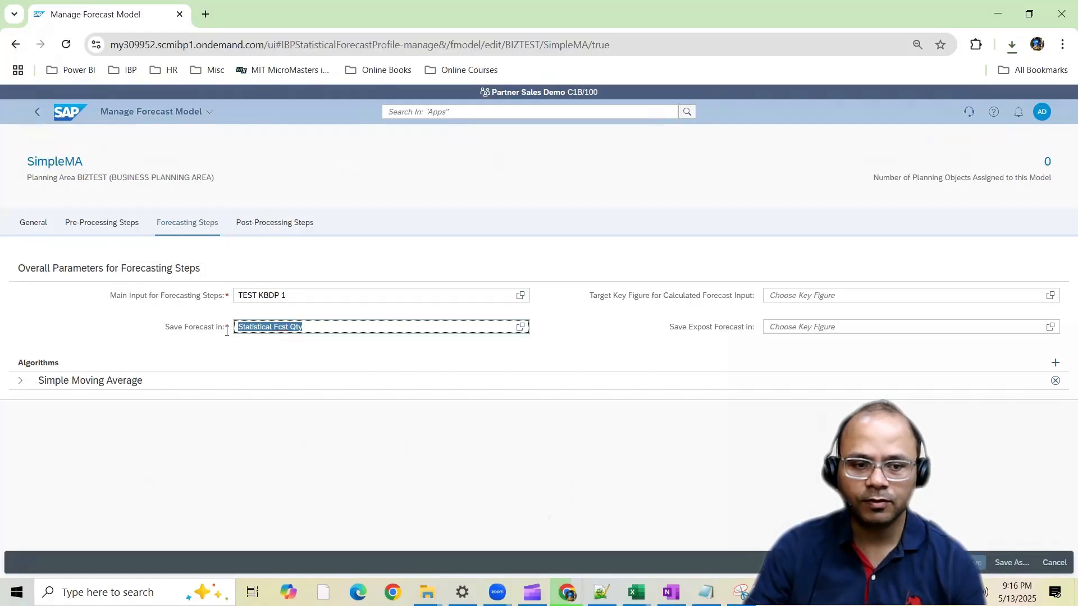
pyautogui.hotkey('alt', 'Tab')
pyautogui.click(236, 308)
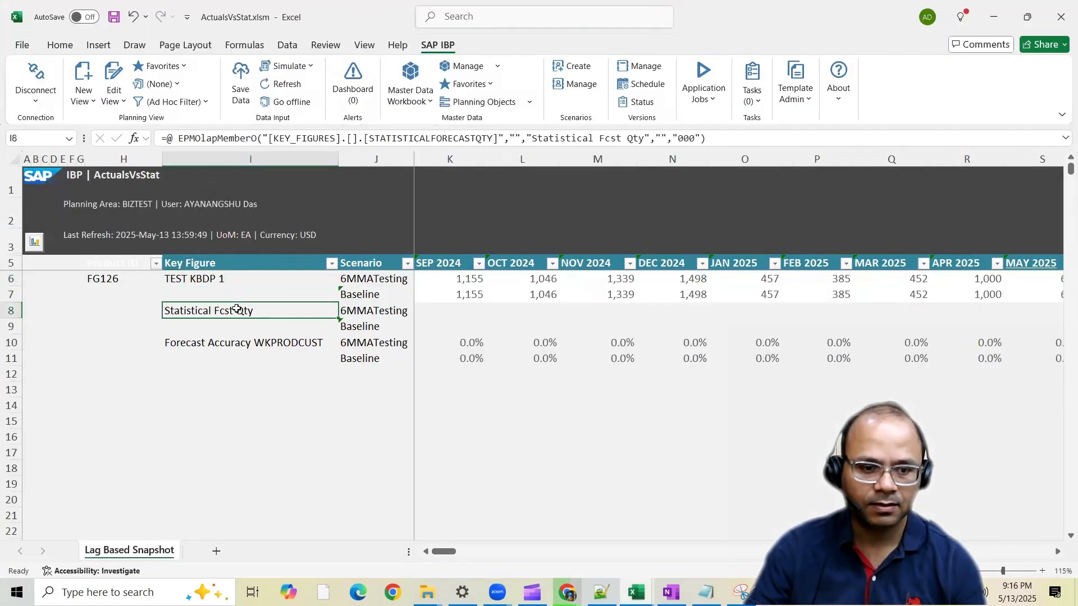
# Return to the SimpleMA model in Chrome and check the number of periods of its Simple Moving Average algorithm
pyautogui.hotkey('alt', 'Tab')
pyautogui.click(27, 382)
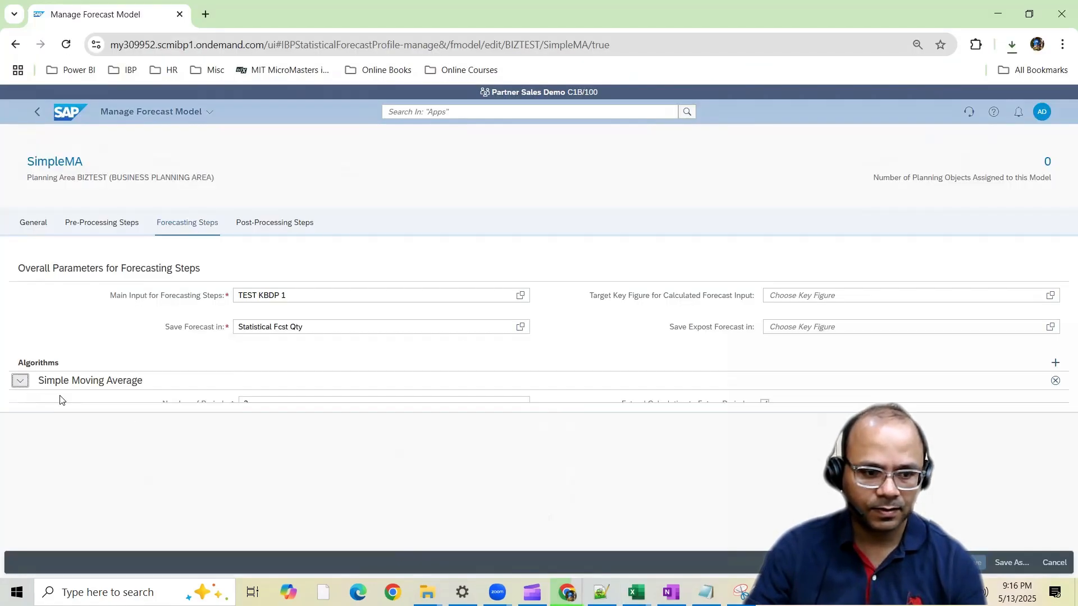
pyautogui.moveTo(281, 400); pyautogui.dragTo(222, 401)
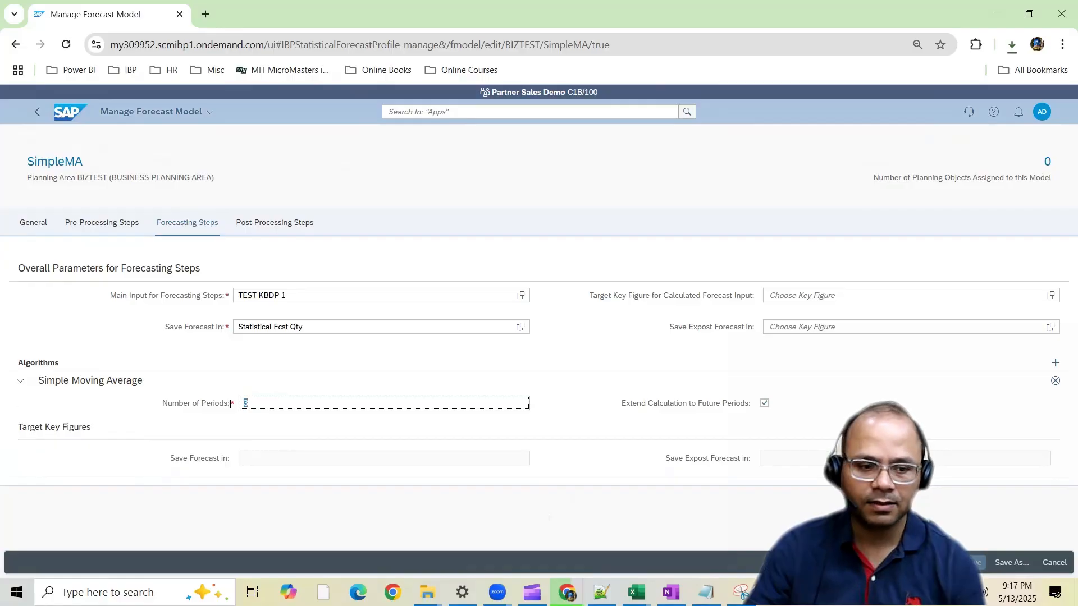
# Switch back to Excel, refresh the planning view and examine the Baseline Statistical Fcst Qty from MAY 2025 to DEC 2025
pyautogui.hotkey('alt', 'Tab')
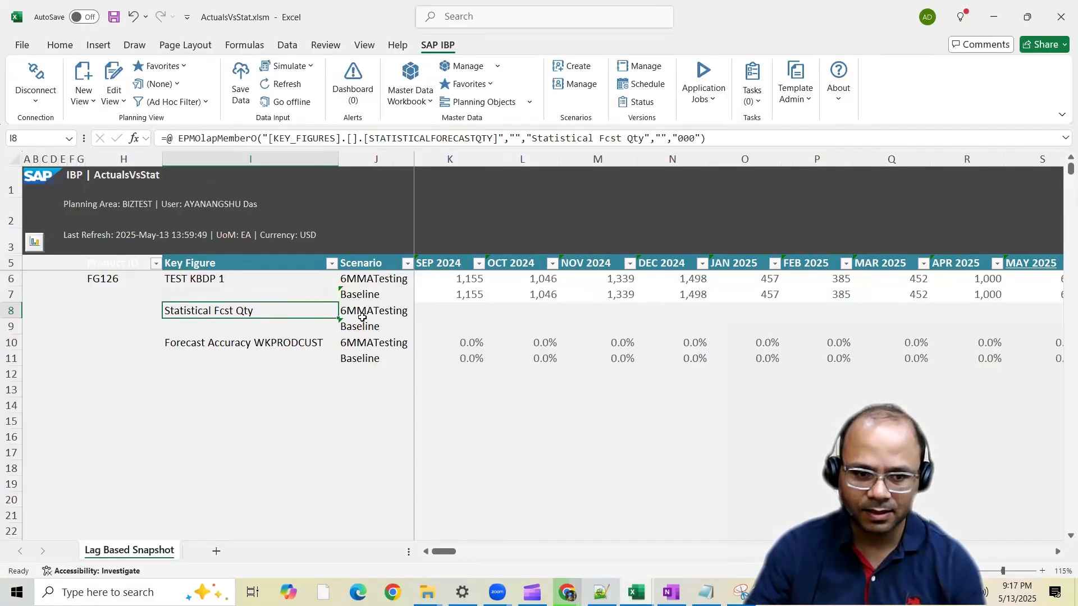
pyautogui.moveTo(410, 328); pyautogui.dragTo(965, 326)
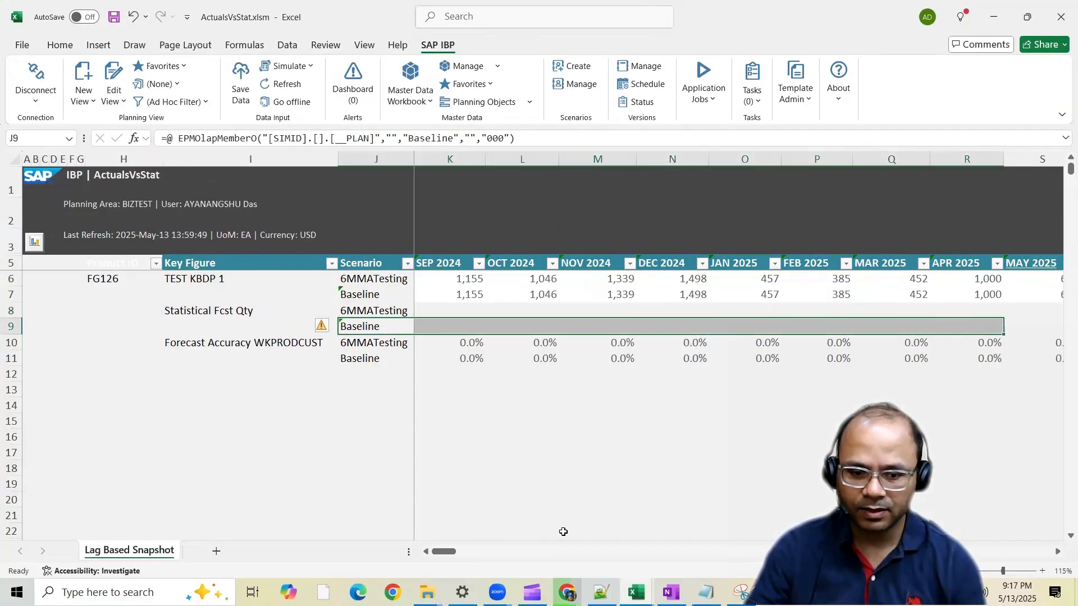
pyautogui.moveTo(442, 551); pyautogui.dragTo(465, 552)
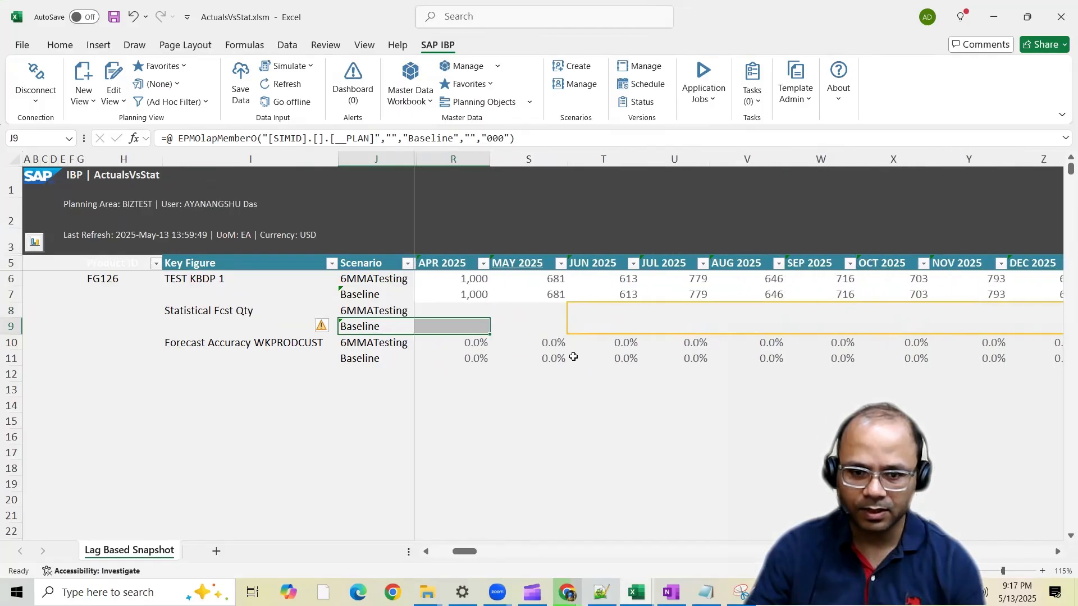
pyautogui.moveTo(587, 327); pyautogui.dragTo(781, 327)
pyautogui.click(281, 83)
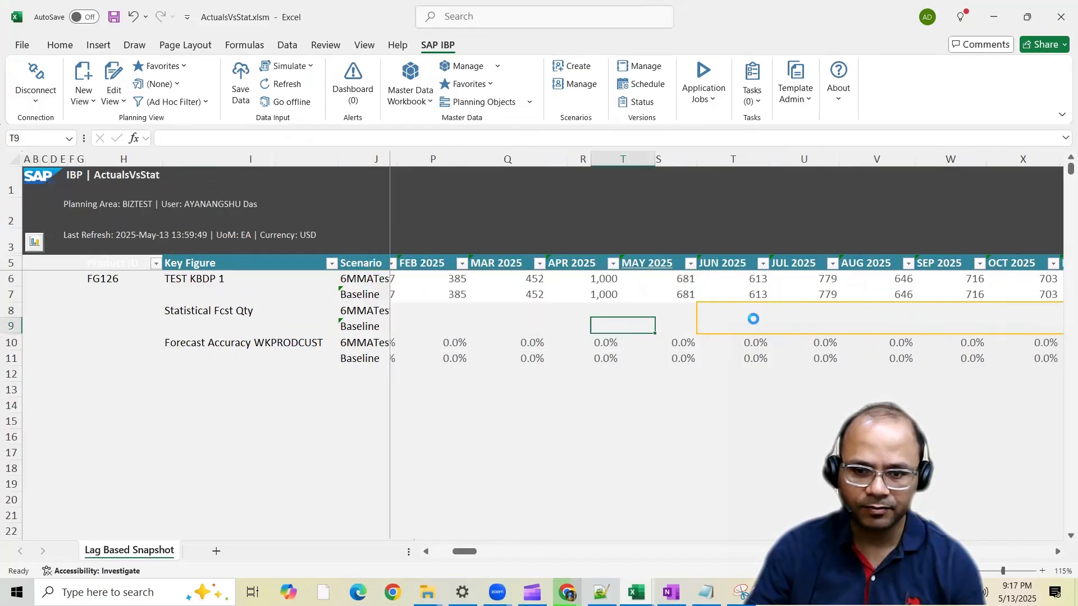
pyautogui.moveTo(584, 327); pyautogui.dragTo(1025, 332)
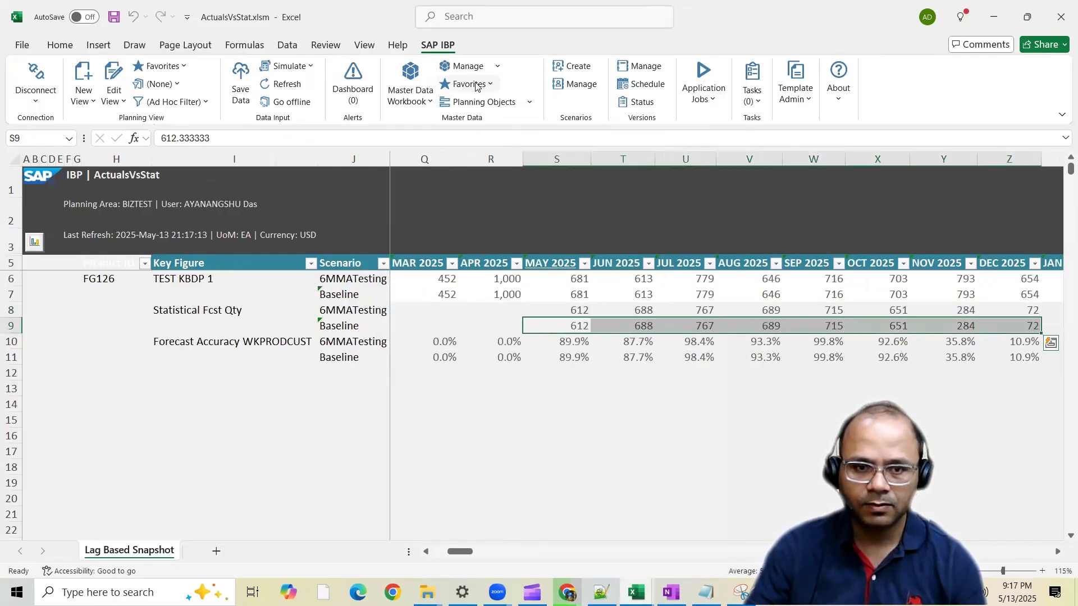
# Run Statistical Forecasting once with the SMA model for the Base Version and only the 6MMATesting scenario
pyautogui.click(708, 107)
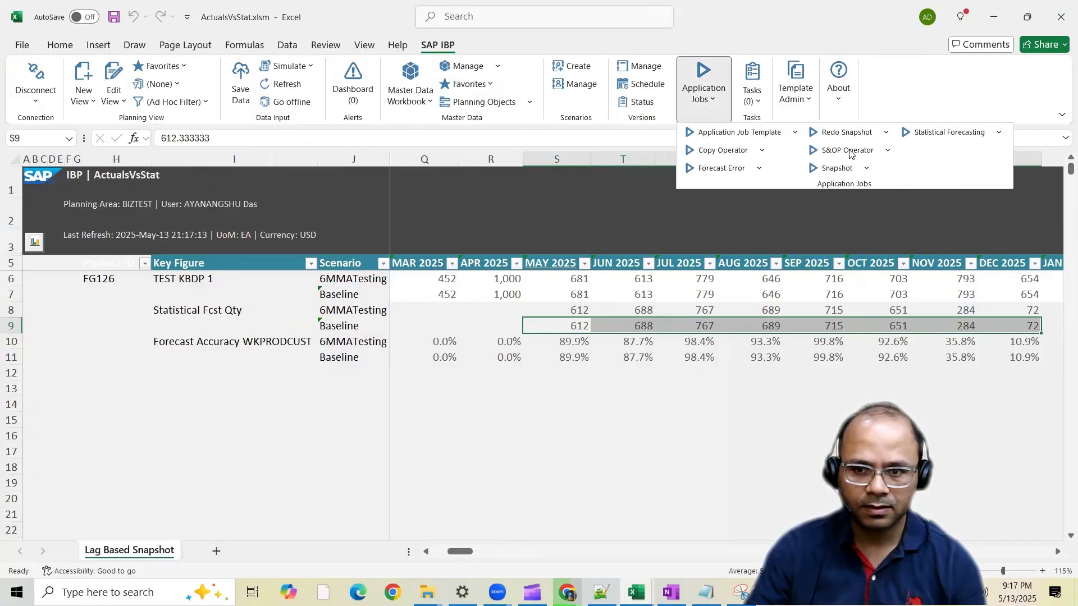
pyautogui.click(999, 135)
pyautogui.click(934, 149)
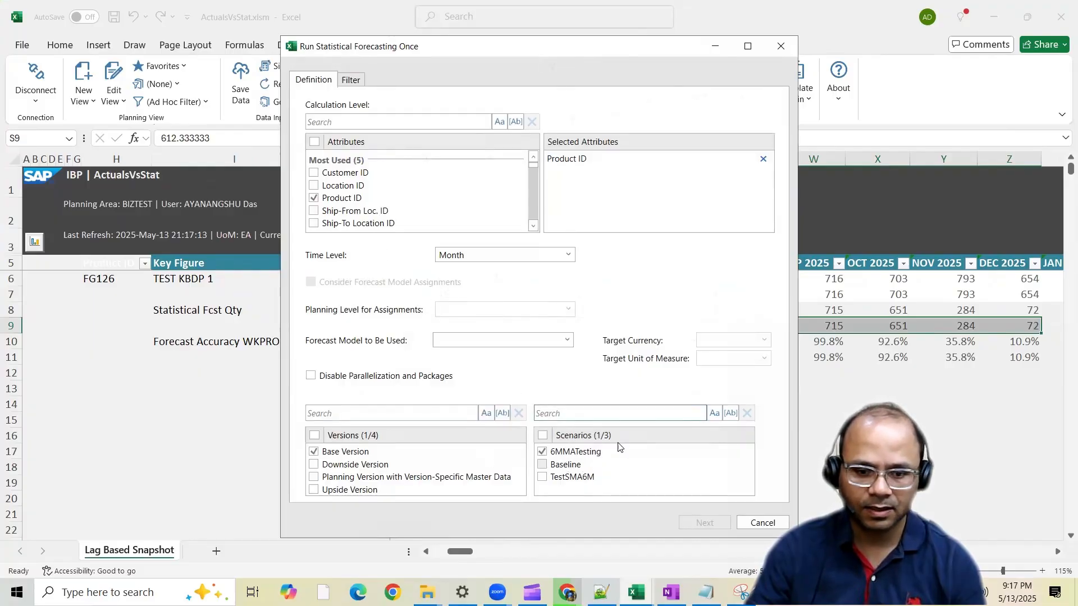
pyautogui.click(522, 341)
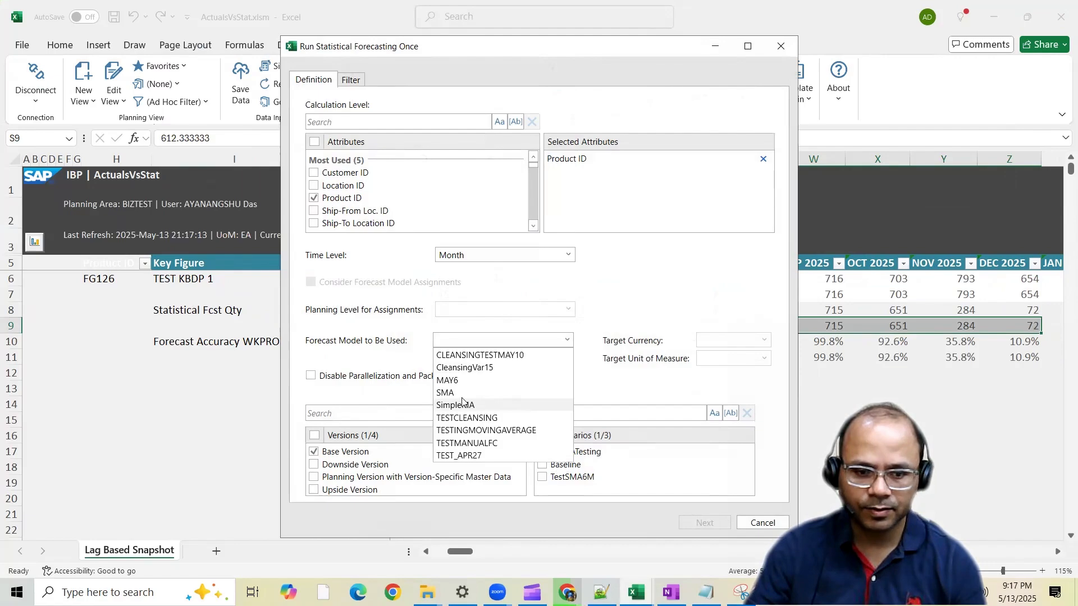
pyautogui.click(460, 393)
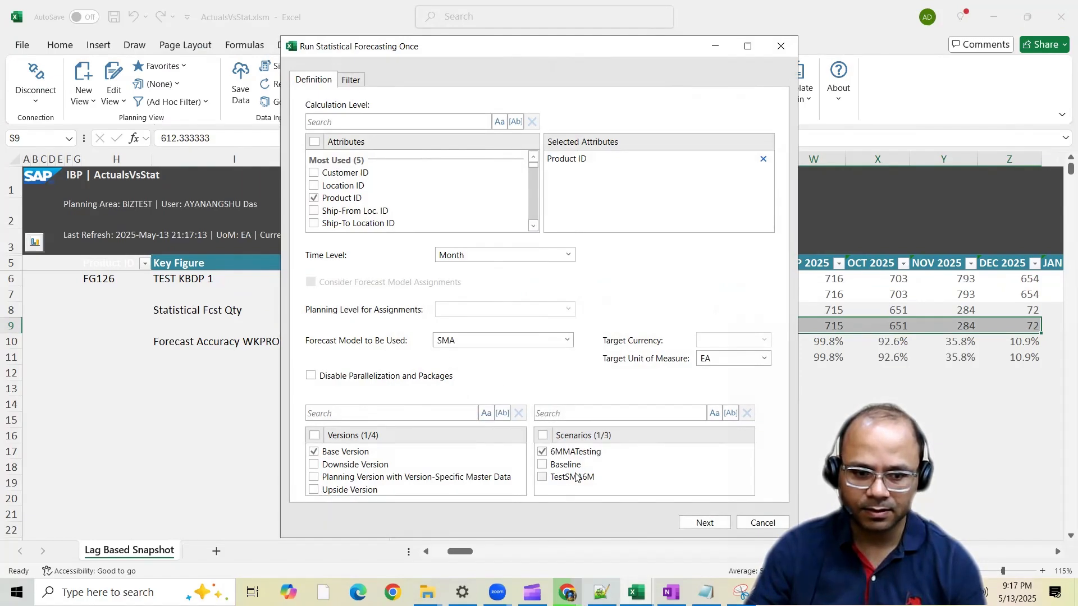
pyautogui.click(719, 523)
pyautogui.click(561, 524)
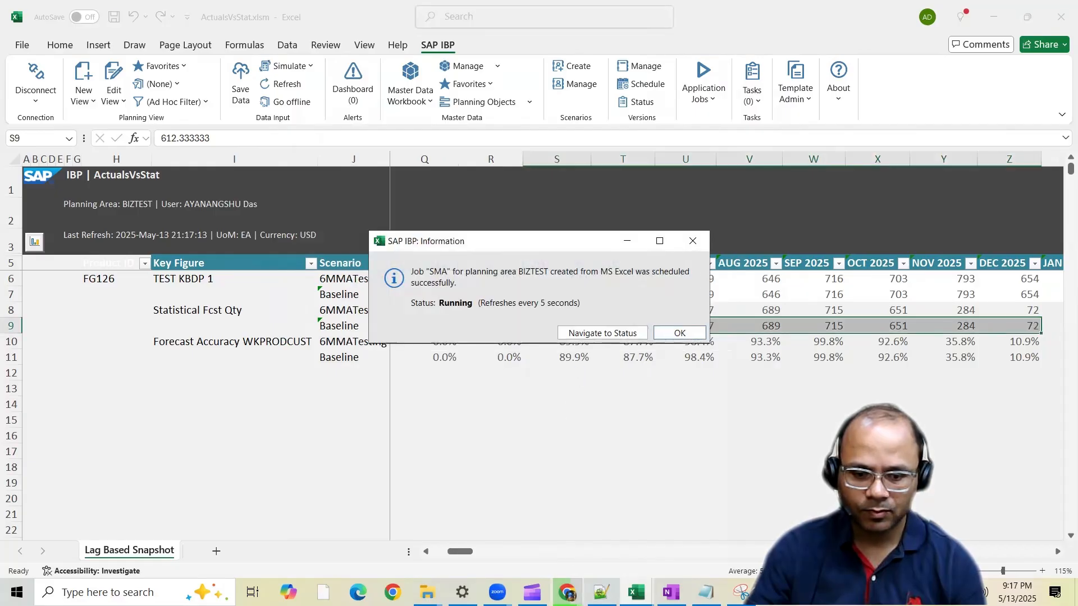
# Switch to Chrome, leave the SimpleMA model and open the SMA forecast model from the model list
pyautogui.moveTo(568, 592)
pyautogui.click(654, 527)
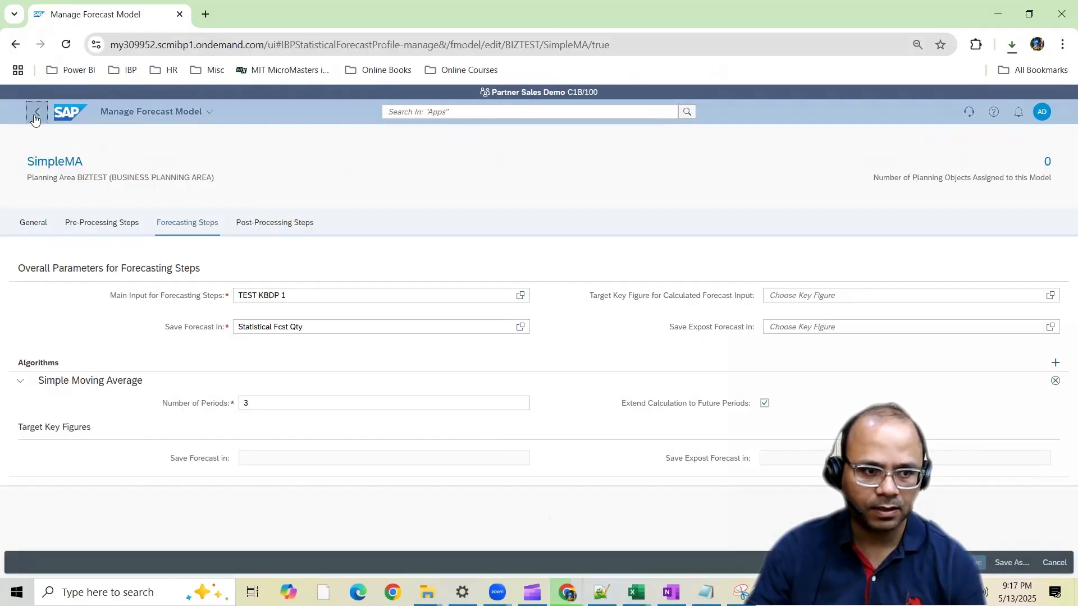
pyautogui.click(37, 111)
pyautogui.click(55, 427)
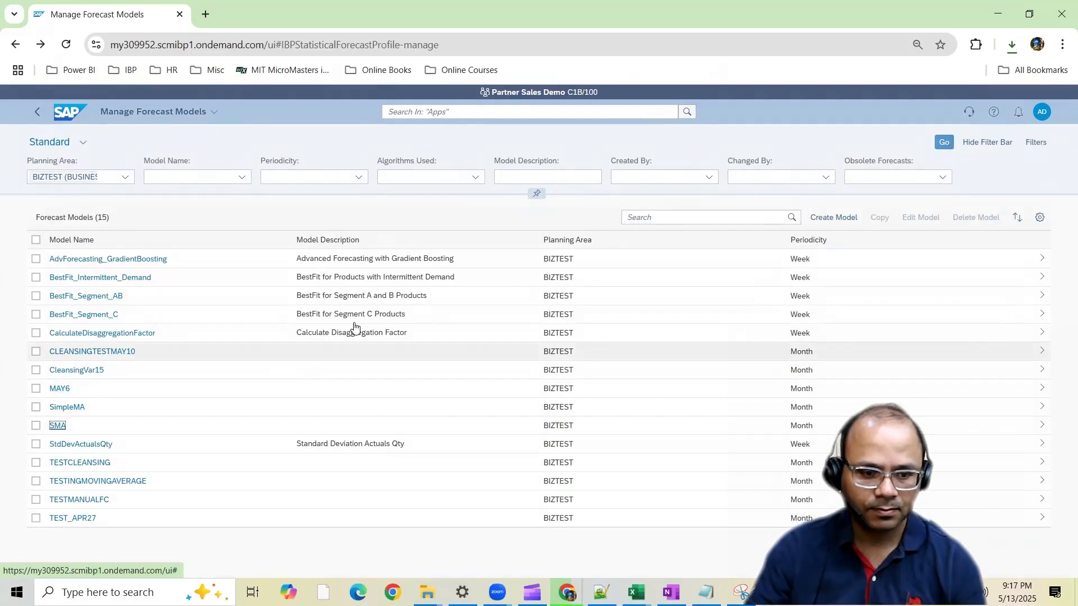
pyautogui.click(571, 480)
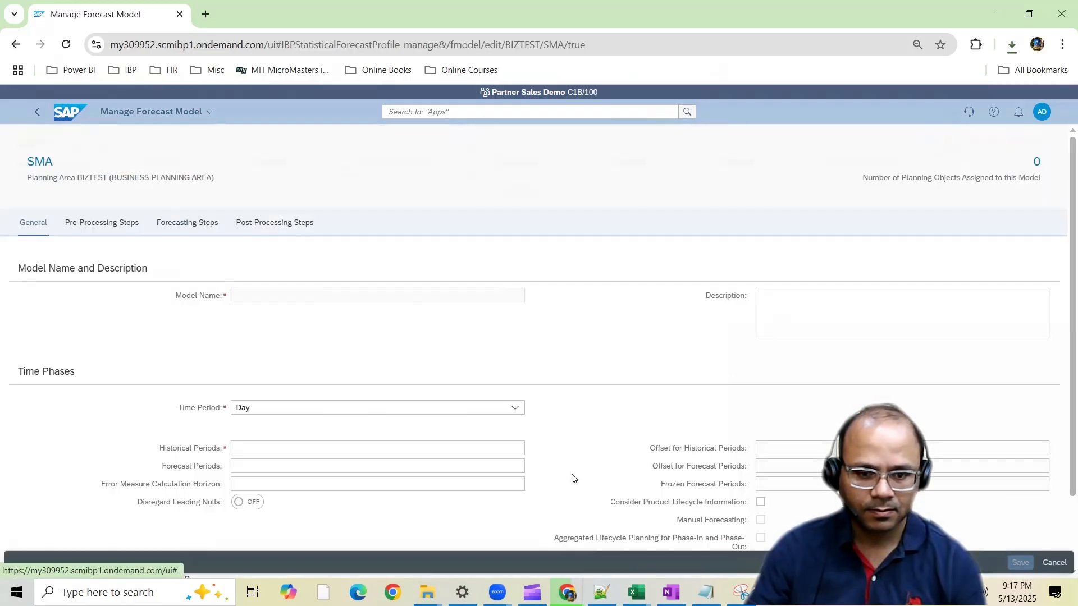
# Check the number of periods set for the Simple Moving Average algorithm in the SMA model's forecasting steps
pyautogui.click(197, 223)
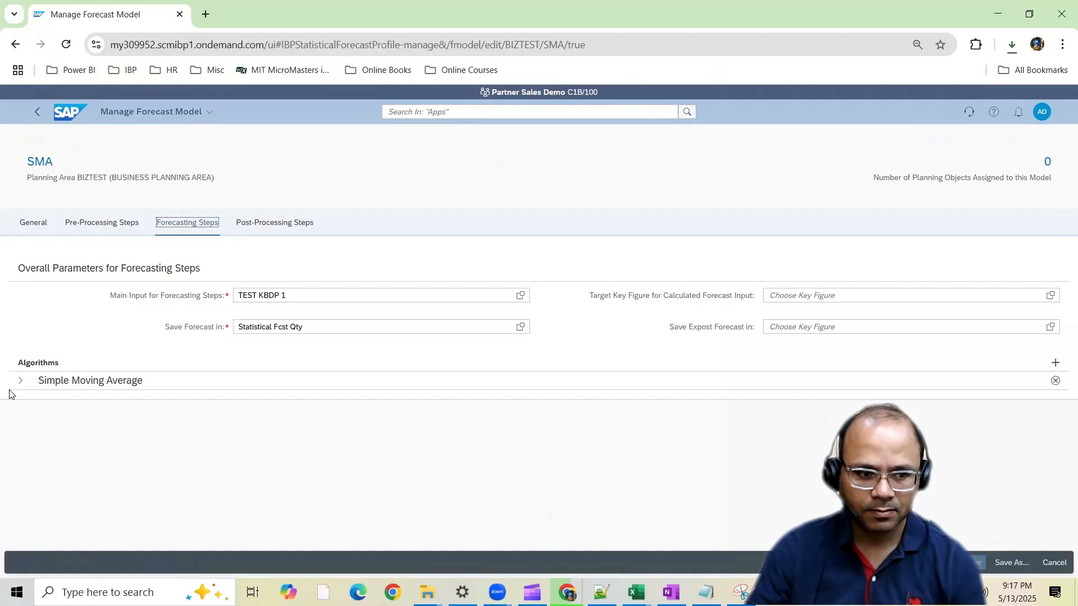
pyautogui.click(21, 381)
pyautogui.doubleClick(246, 403)
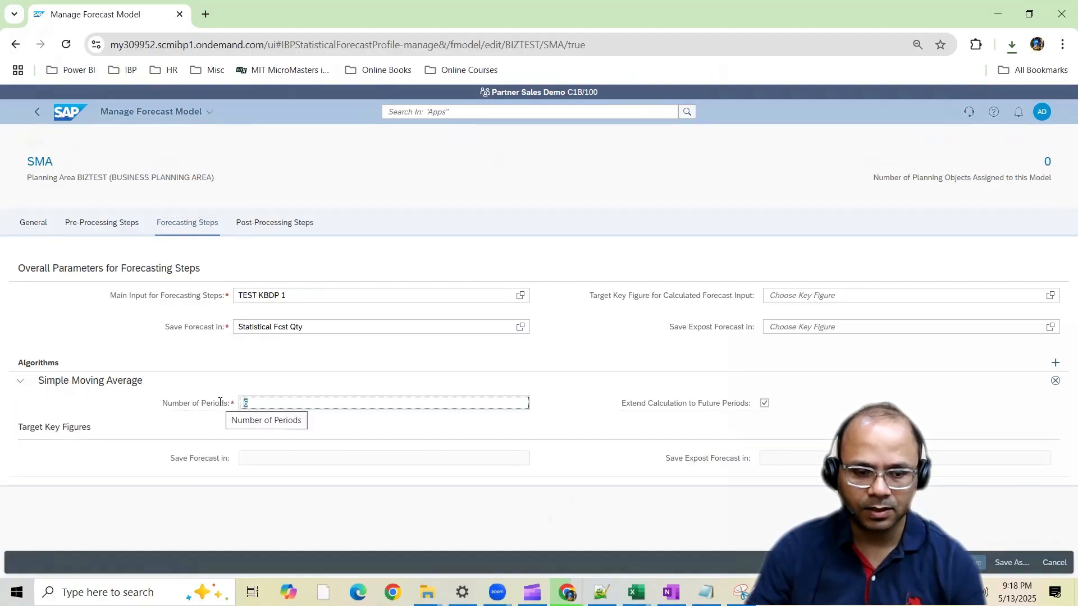
pyautogui.click(289, 400)
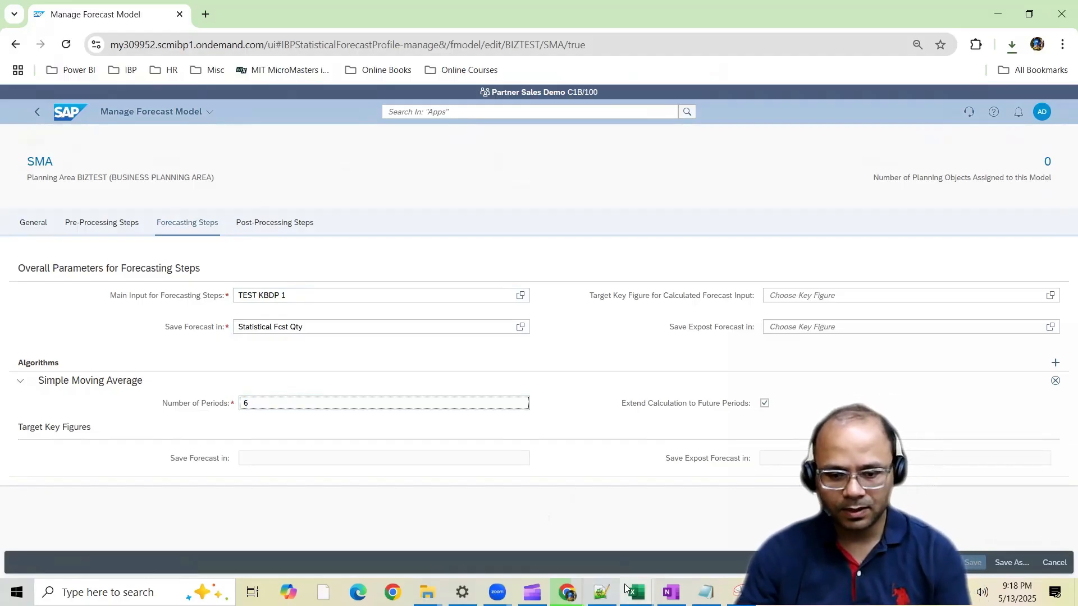
# Switch to Excel, dismiss the SAP IBP job information messages and refresh the ActualsVsStat planning view
pyautogui.moveTo(637, 593)
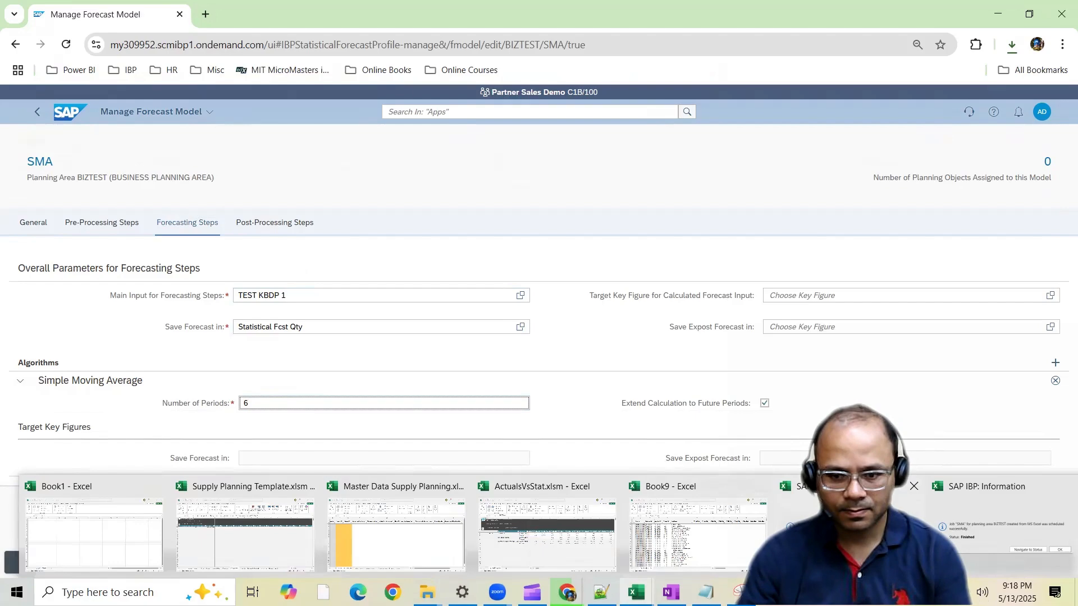
pyautogui.click(848, 523)
pyautogui.click(681, 334)
pyautogui.click(627, 596)
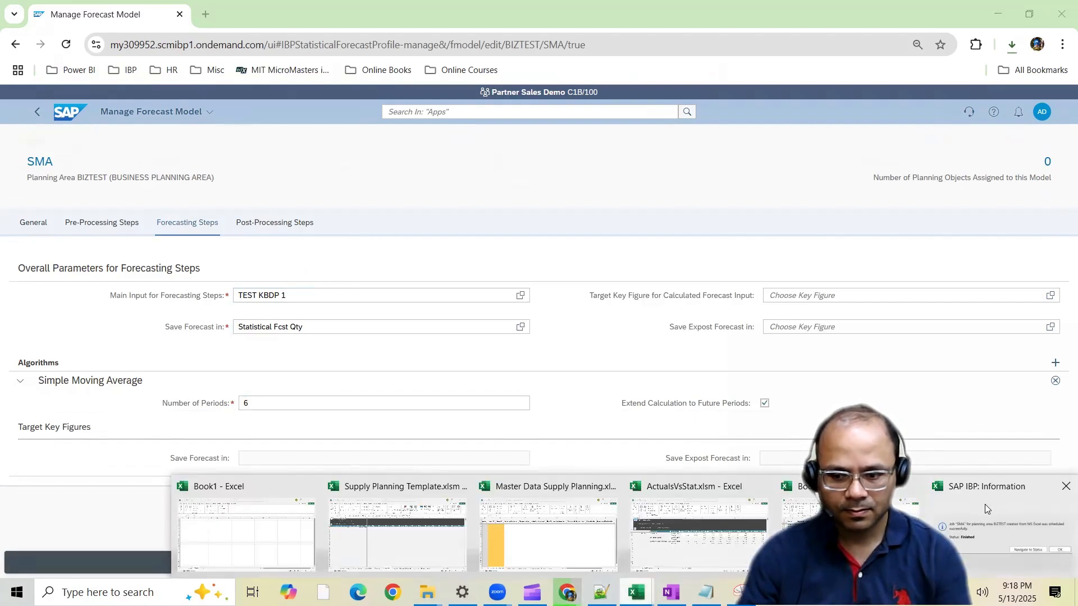
pyautogui.click(985, 509)
pyautogui.click(681, 332)
pyautogui.moveTo(636, 592)
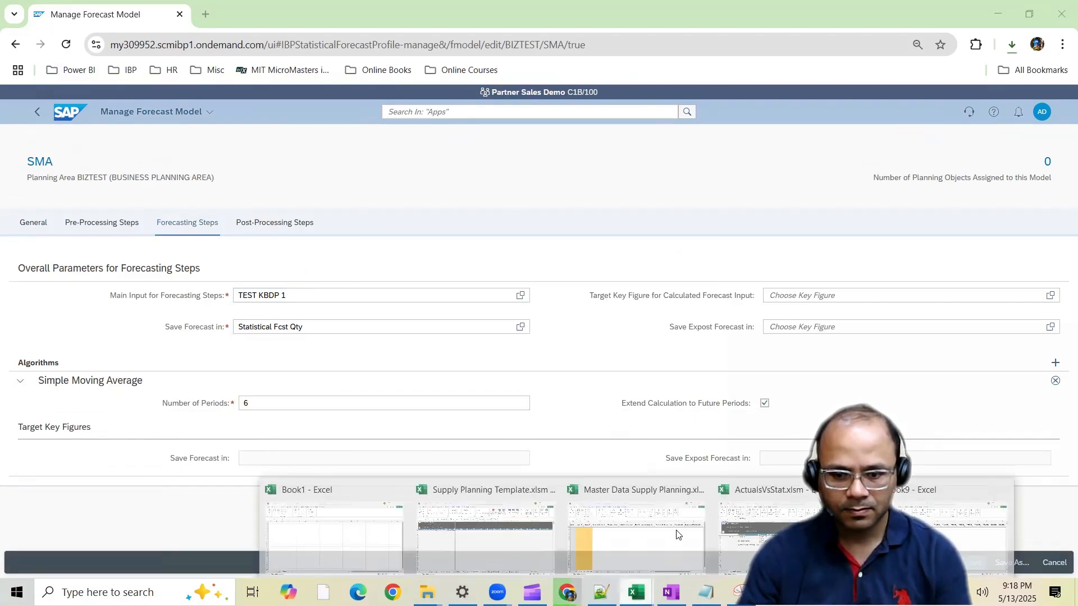
pyautogui.click(755, 528)
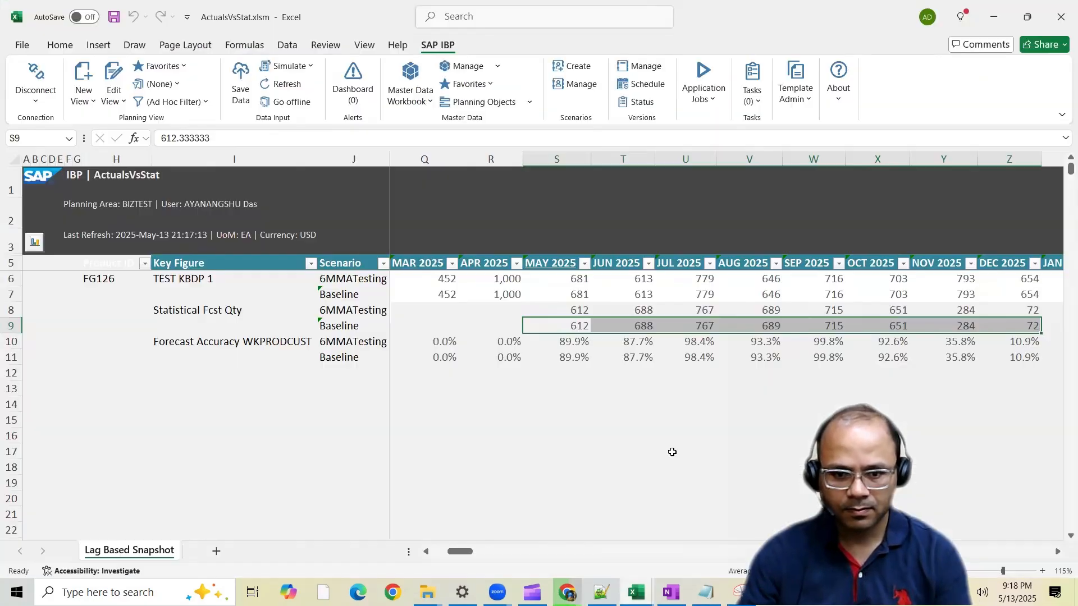
pyautogui.click(283, 84)
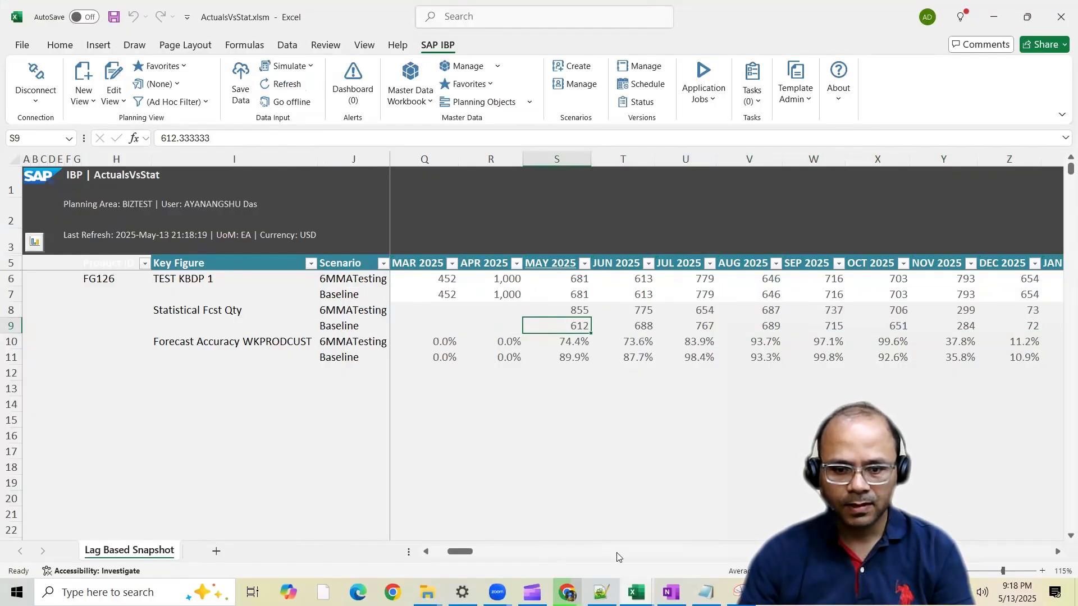
# Copy the Key Figure header's formatting onto the Product ID header cell in row 5
pyautogui.moveTo(462, 555); pyautogui.dragTo(449, 555)
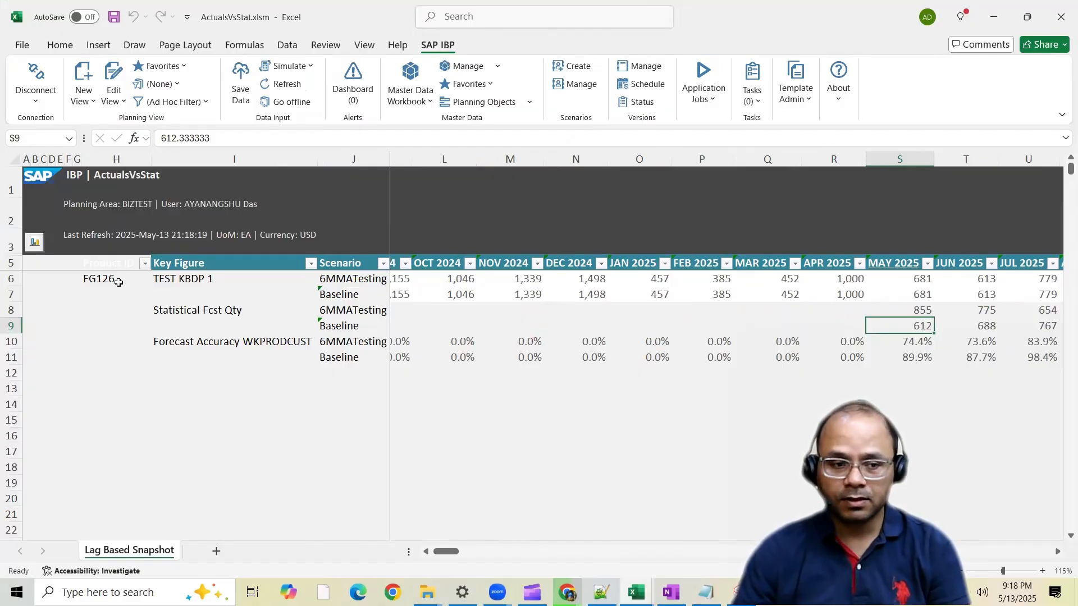
pyautogui.click(158, 263)
pyautogui.click(60, 45)
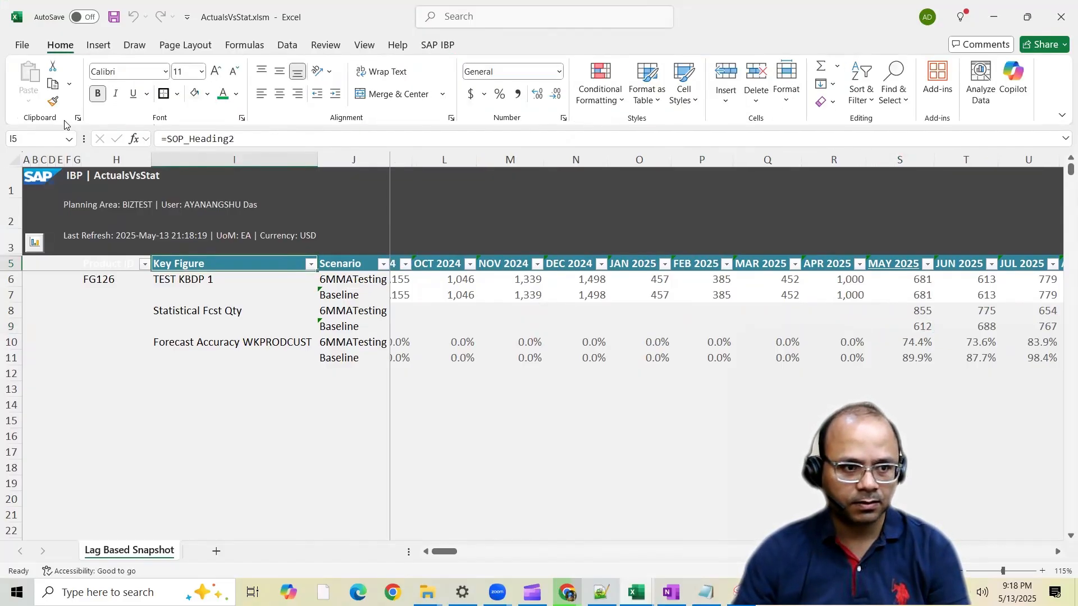
pyautogui.doubleClick(53, 101)
pyautogui.click(104, 264)
pyautogui.press('Escape')
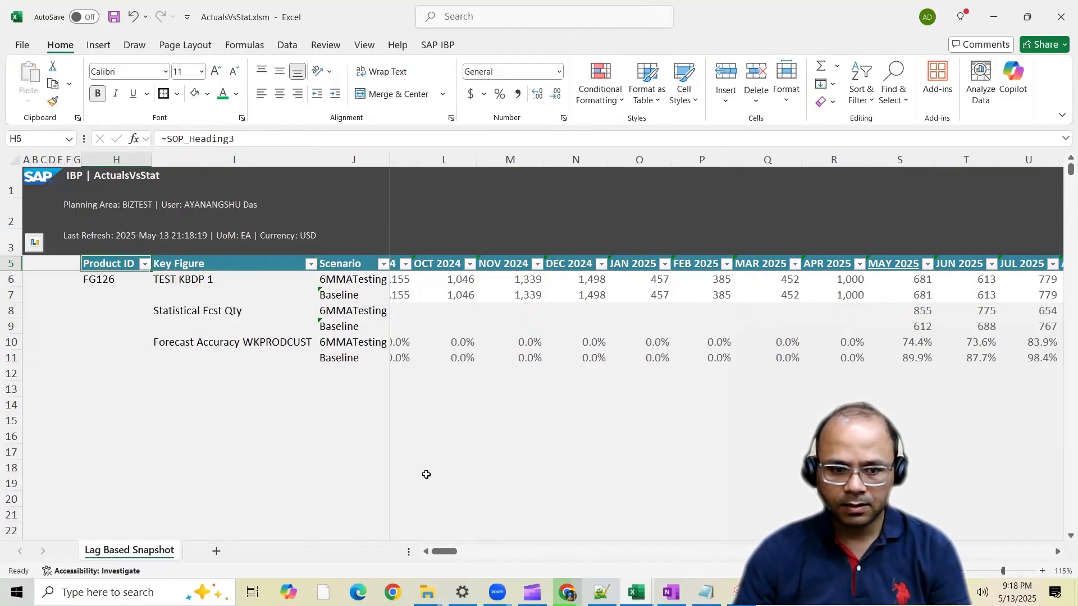
# Compare the Baseline Statistical Fcst Qty for MAY to JUL 2025 with the TEST KBDP 1 history from FEB to APR 2025
pyautogui.click(346, 320)
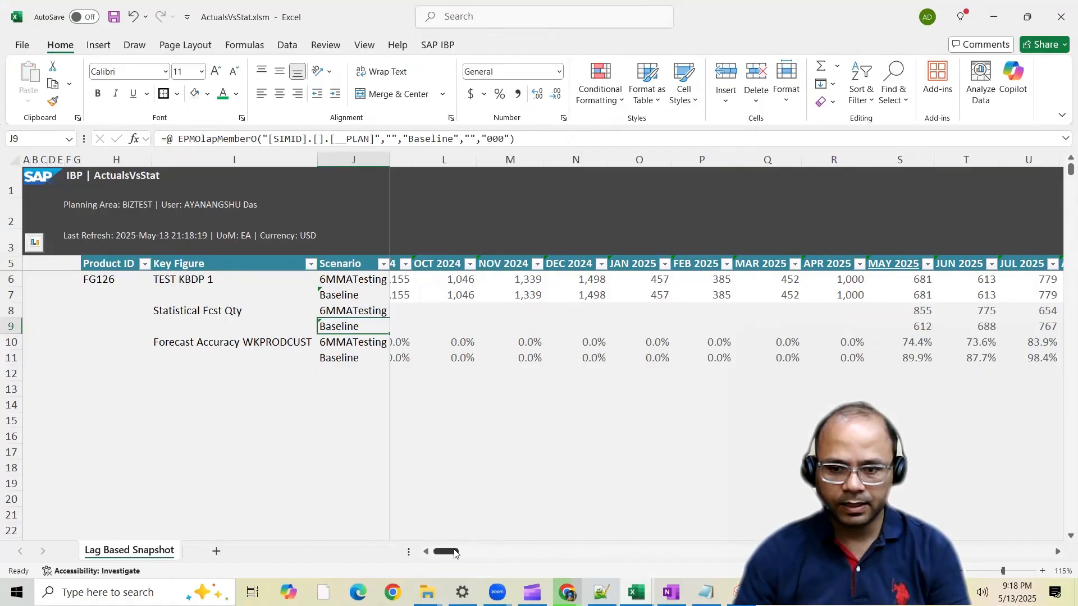
pyautogui.moveTo(451, 552); pyautogui.dragTo(458, 553)
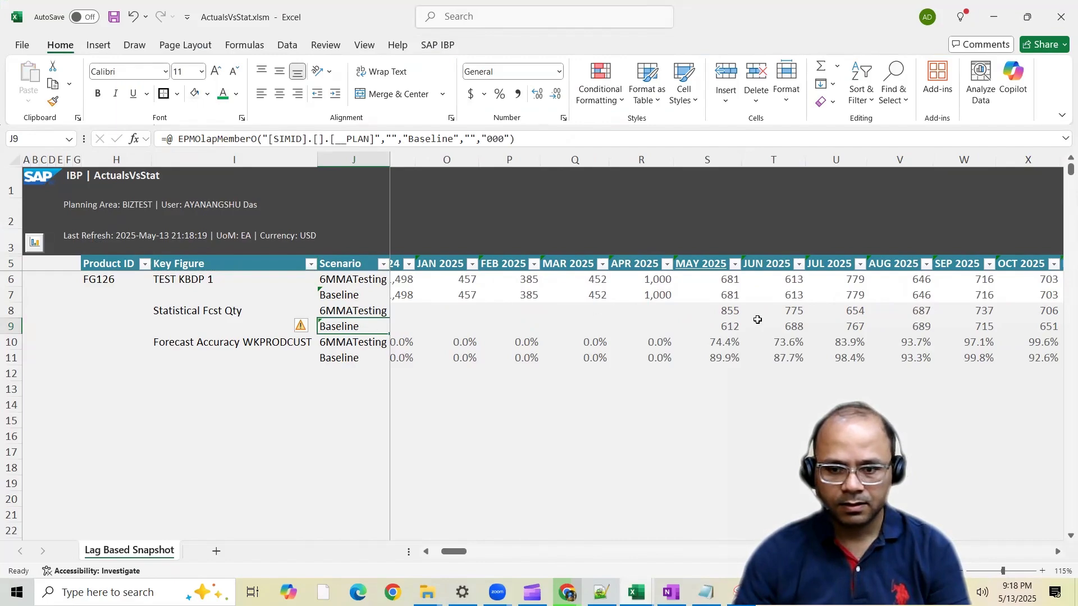
pyautogui.click(730, 324)
pyautogui.moveTo(658, 277); pyautogui.dragTo(530, 281)
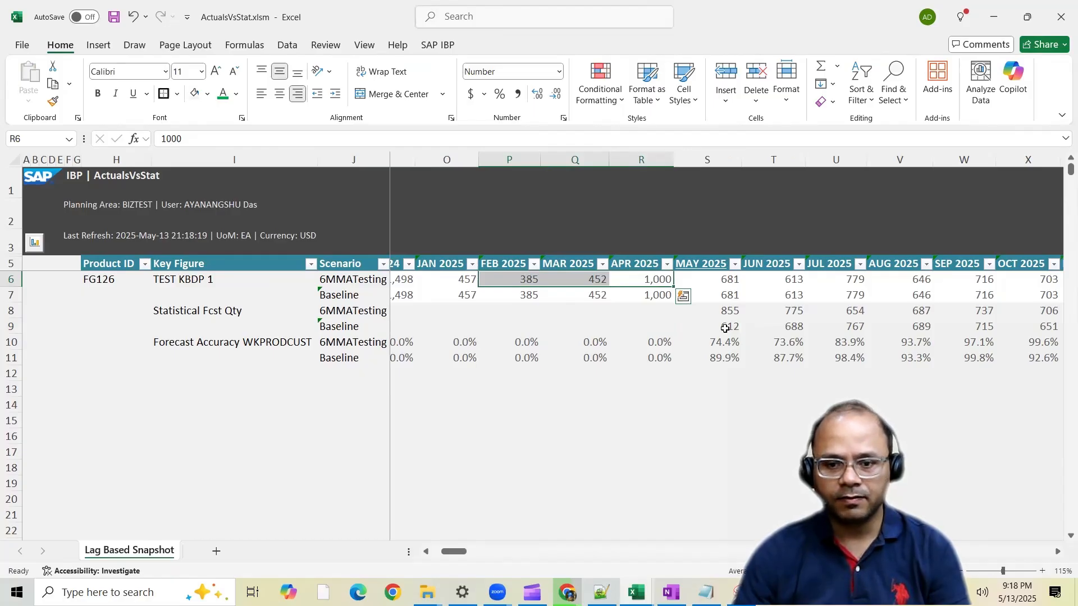
pyautogui.moveTo(600, 278); pyautogui.dragTo(654, 280)
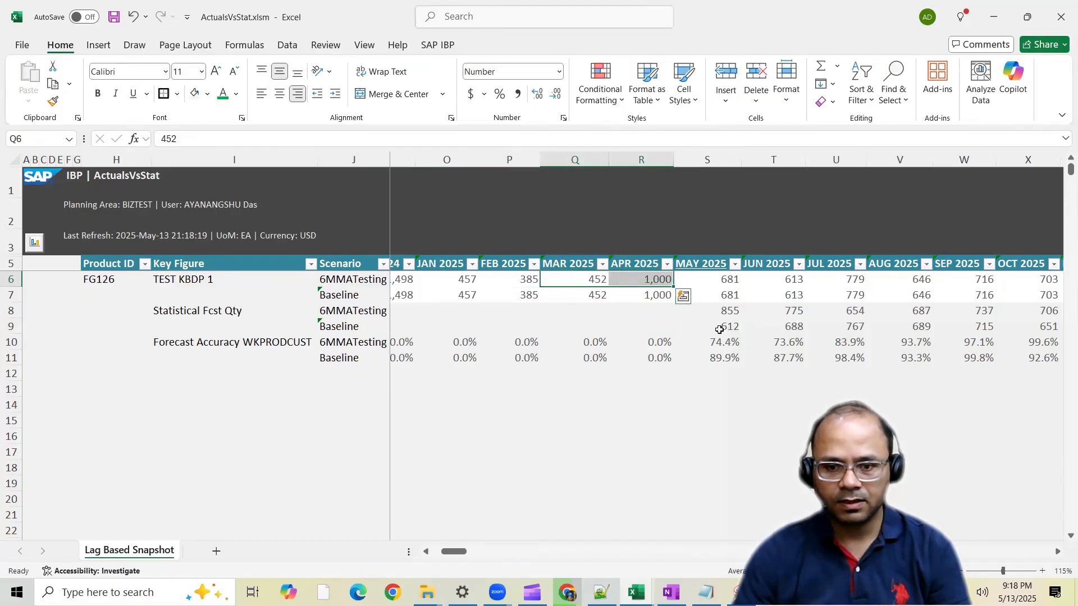
pyautogui.keyDown('ctrl'); pyautogui.click(719, 329); pyautogui.keyUp('ctrl')
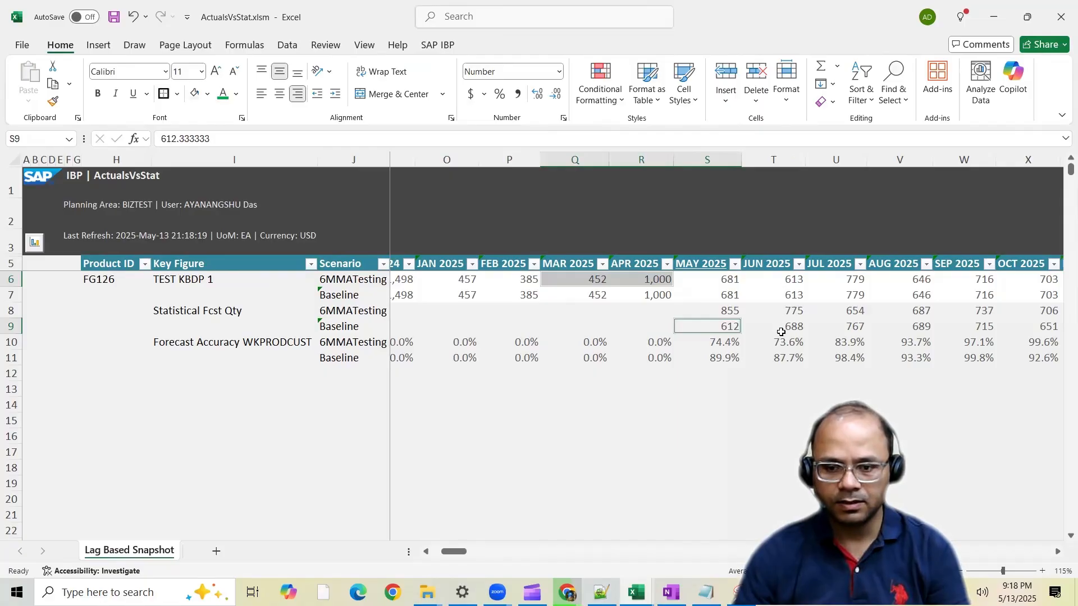
pyautogui.click(648, 276)
pyautogui.moveTo(720, 324); pyautogui.dragTo(792, 325)
pyautogui.click(850, 331)
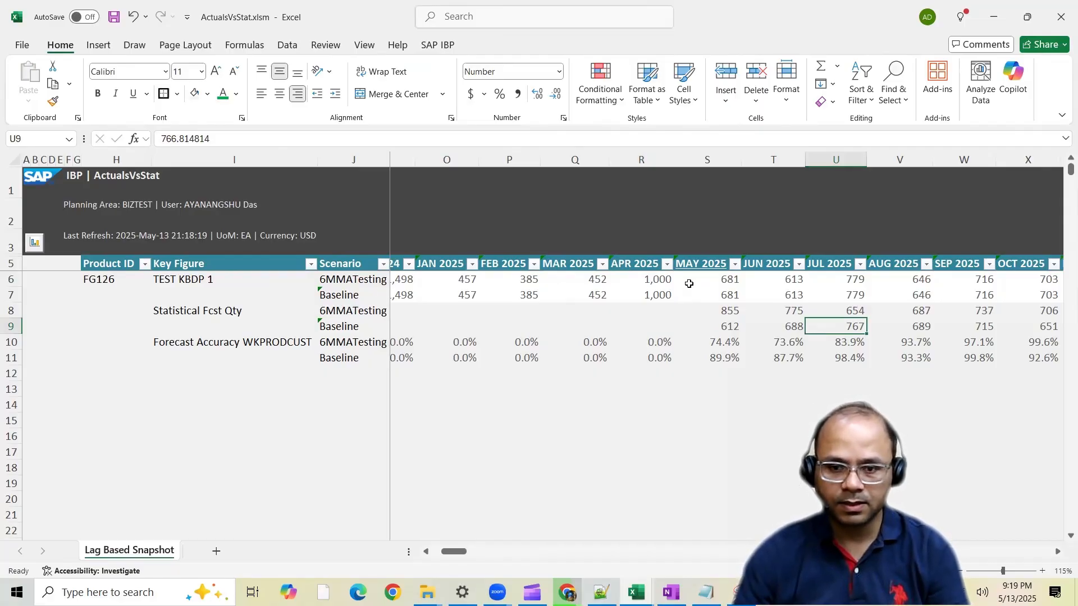
# Compare the 6MMATesting Statistical Fcst Qty for MAY to JUL 2025 with the six months of TEST KBDP 1 history from NOV 2024 to APR 2025
pyautogui.click(371, 282)
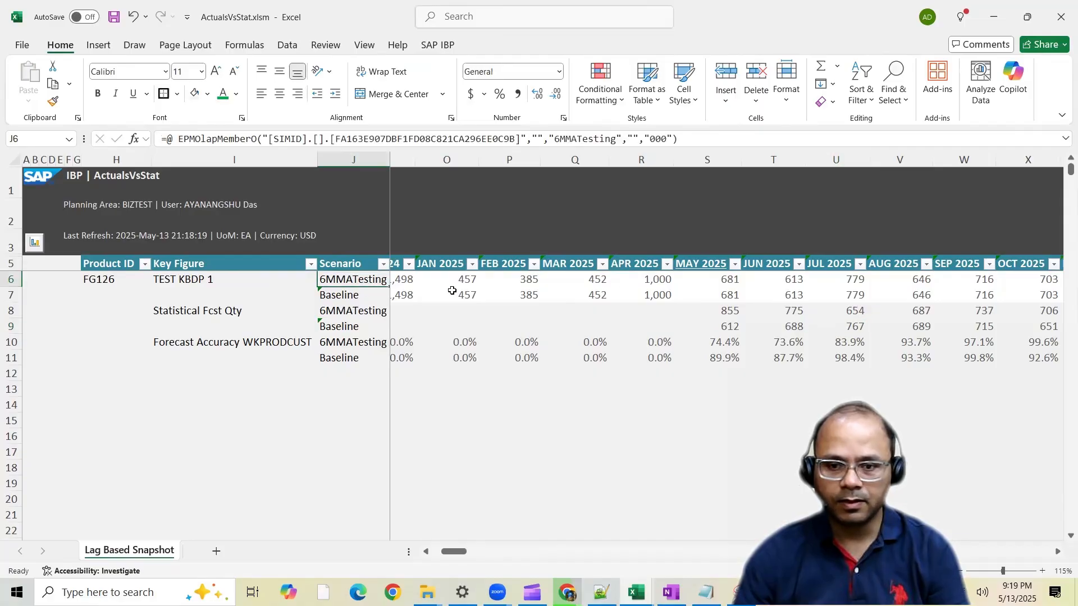
pyautogui.click(790, 279)
pyautogui.moveTo(659, 279); pyautogui.dragTo(442, 280)
pyautogui.click(425, 552)
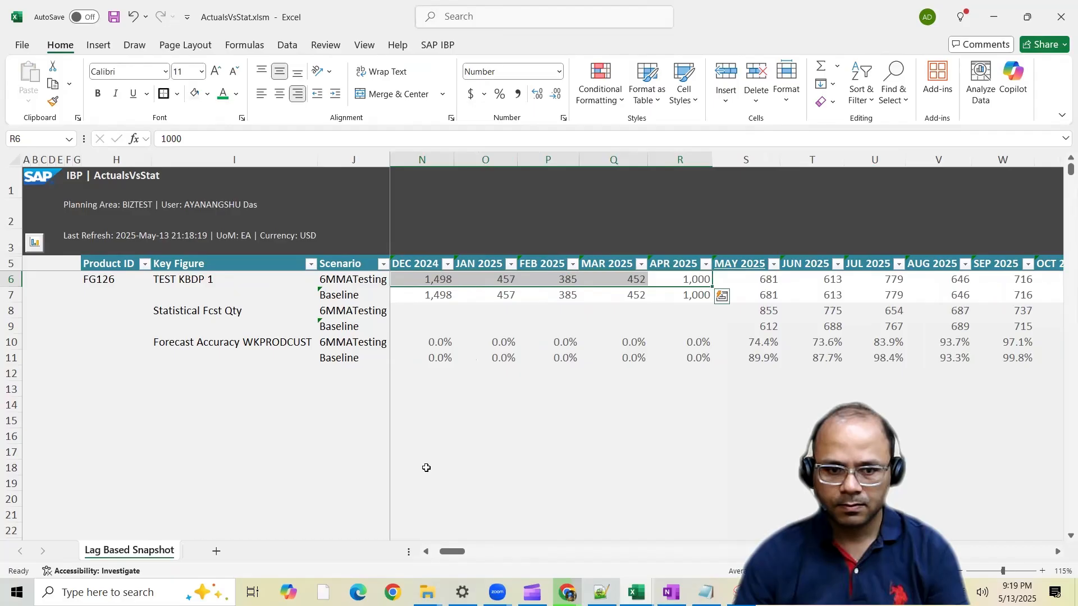
pyautogui.click(426, 552)
pyautogui.click(426, 552)
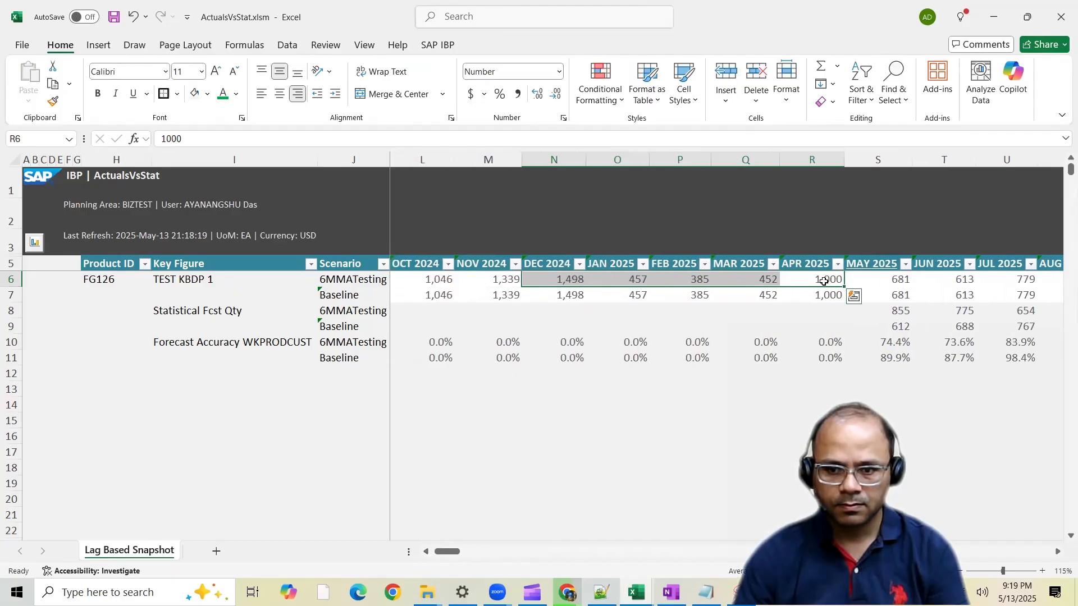
pyautogui.moveTo(823, 279); pyautogui.dragTo(500, 286)
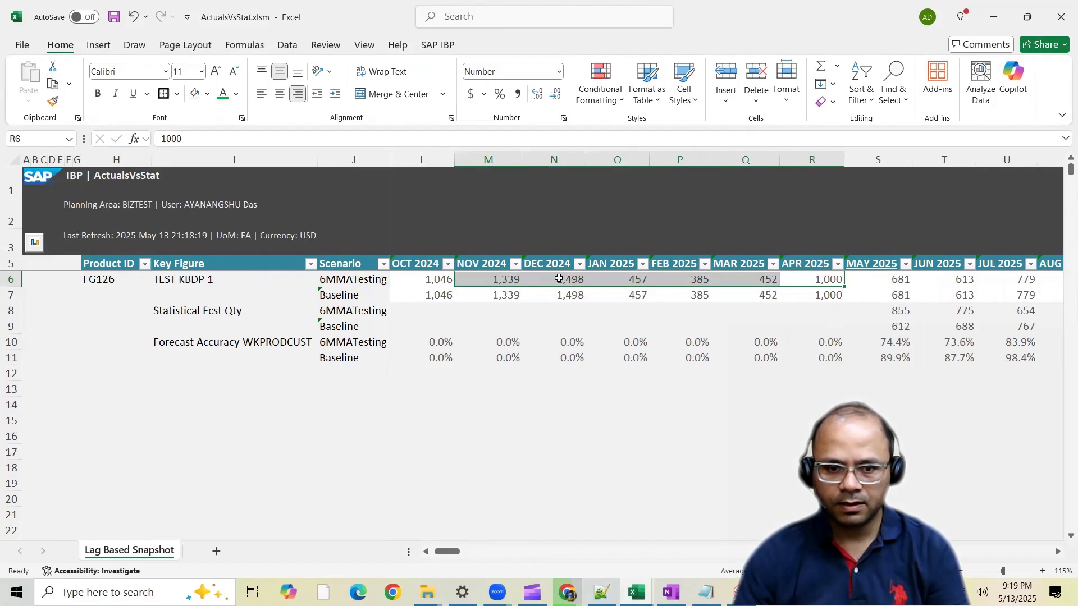
pyautogui.moveTo(557, 279); pyautogui.dragTo(821, 279)
pyautogui.keyDown('ctrl'); pyautogui.click(899, 313); pyautogui.keyUp('ctrl')
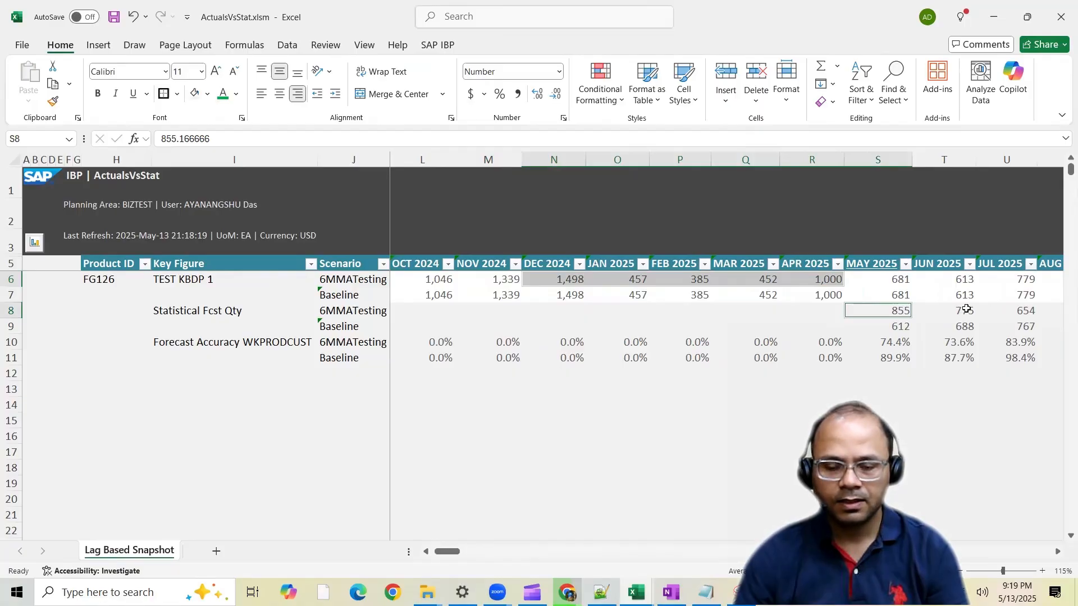
pyautogui.moveTo(621, 279); pyautogui.dragTo(825, 279)
pyautogui.moveTo(901, 313); pyautogui.dragTo(948, 312)
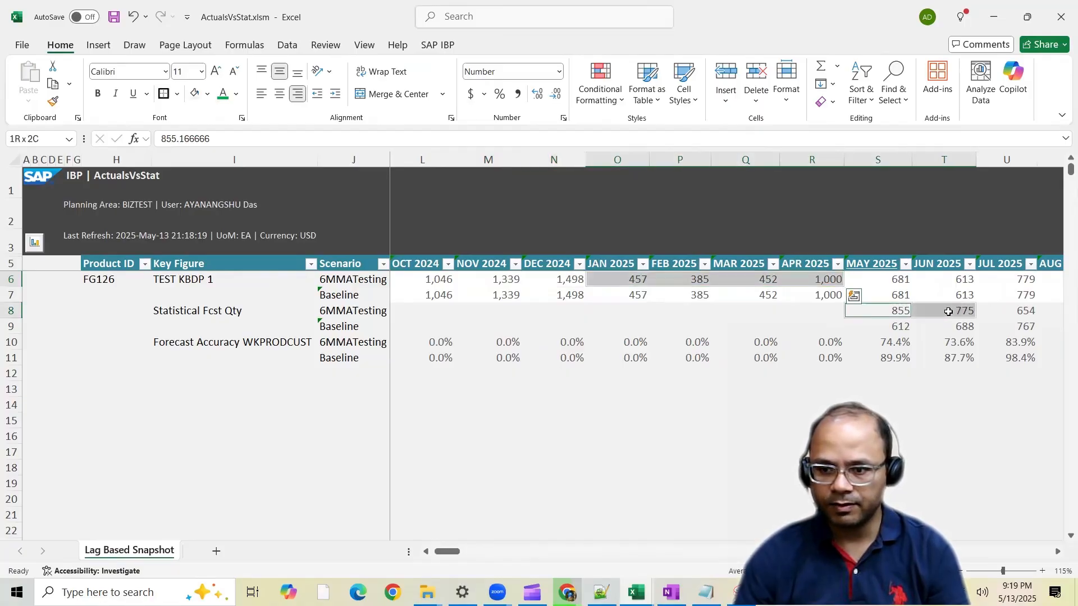
pyautogui.click(1022, 313)
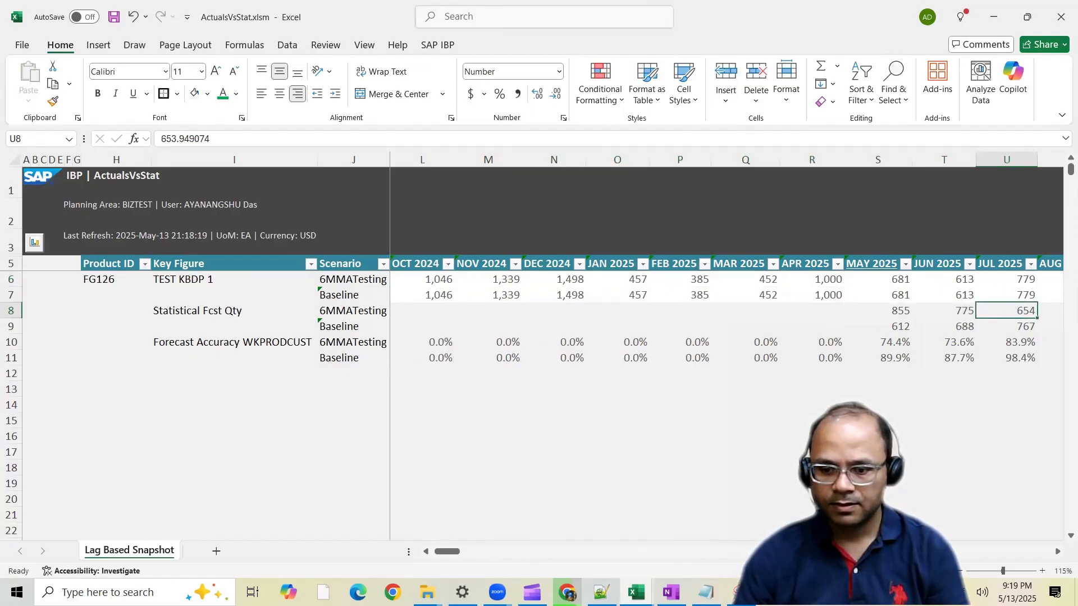
# Compare Forecast Accuracy WKPRODCUST between the 6MMATesting and Baseline scenarios from MAY 2025 to OCT 2025
pyautogui.moveTo(449, 552); pyautogui.dragTo(458, 552)
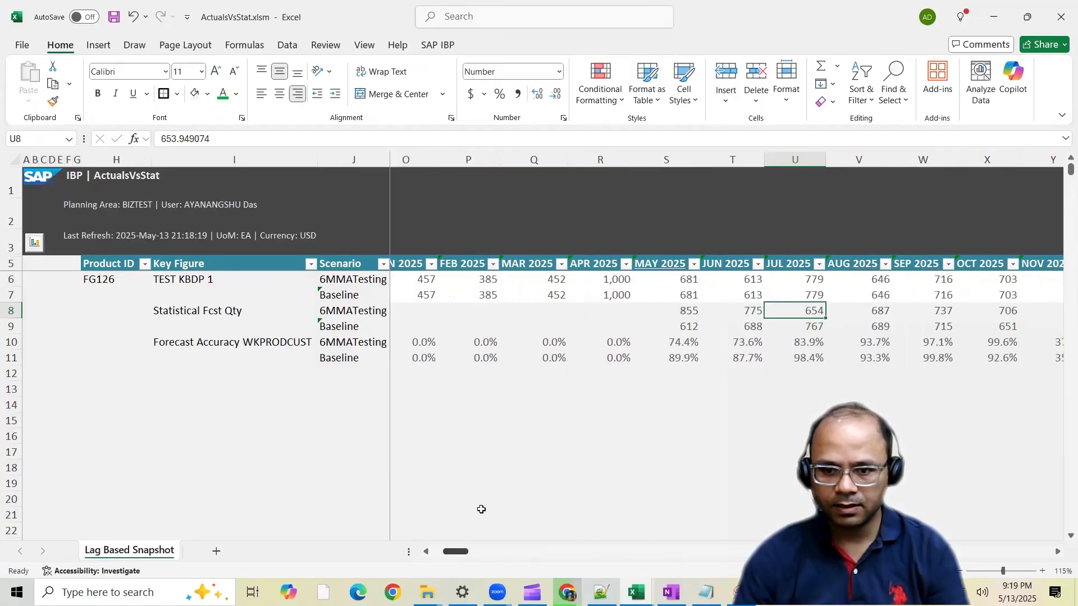
pyautogui.click(681, 342)
pyautogui.moveTo(705, 342); pyautogui.dragTo(1008, 343)
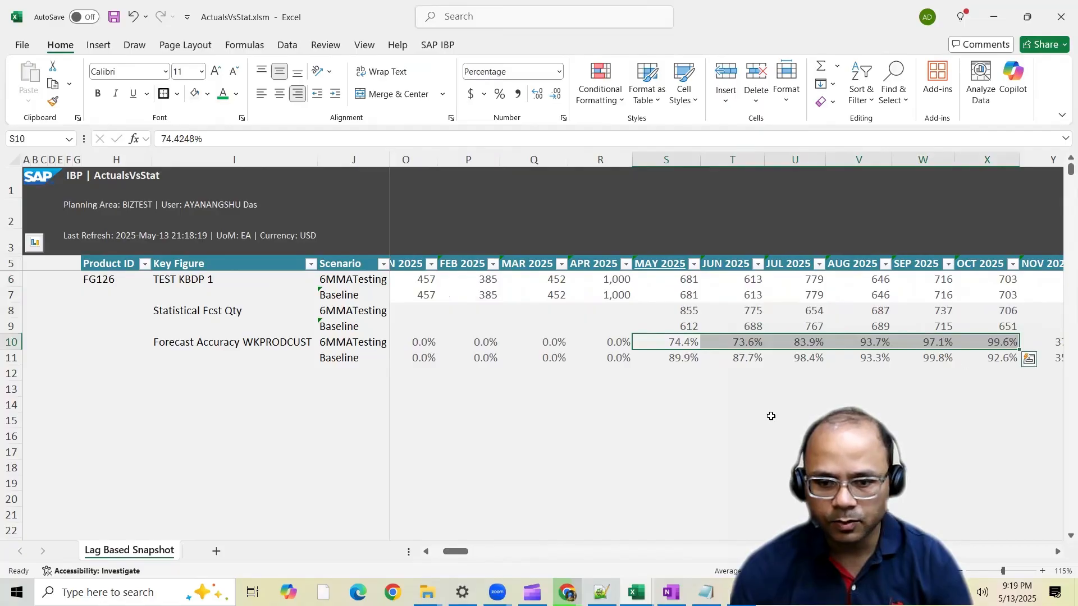
pyautogui.click(681, 358)
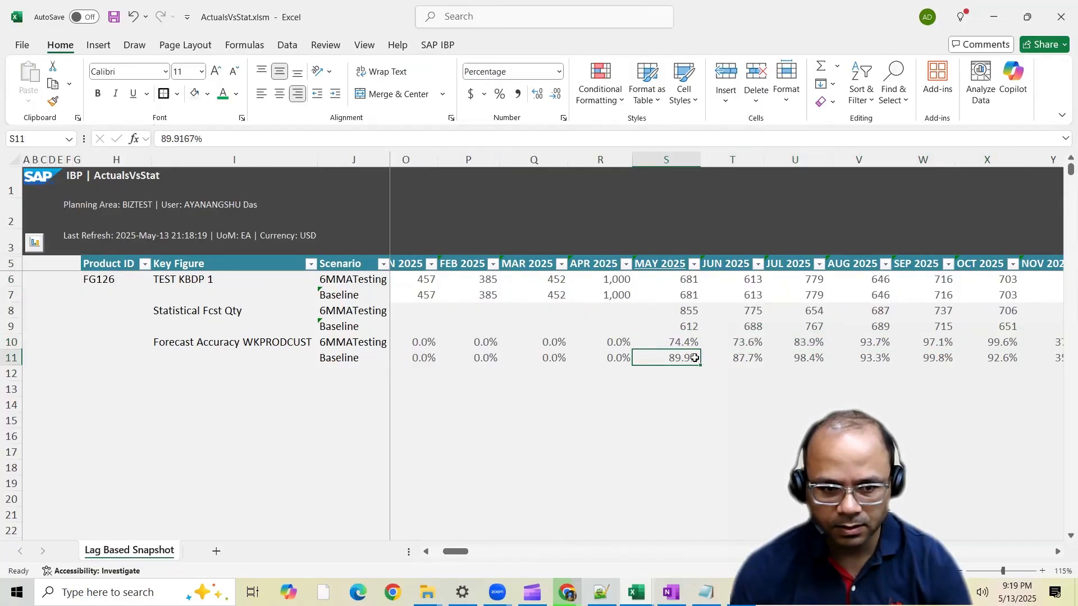
pyautogui.moveTo(695, 357); pyautogui.dragTo(995, 360)
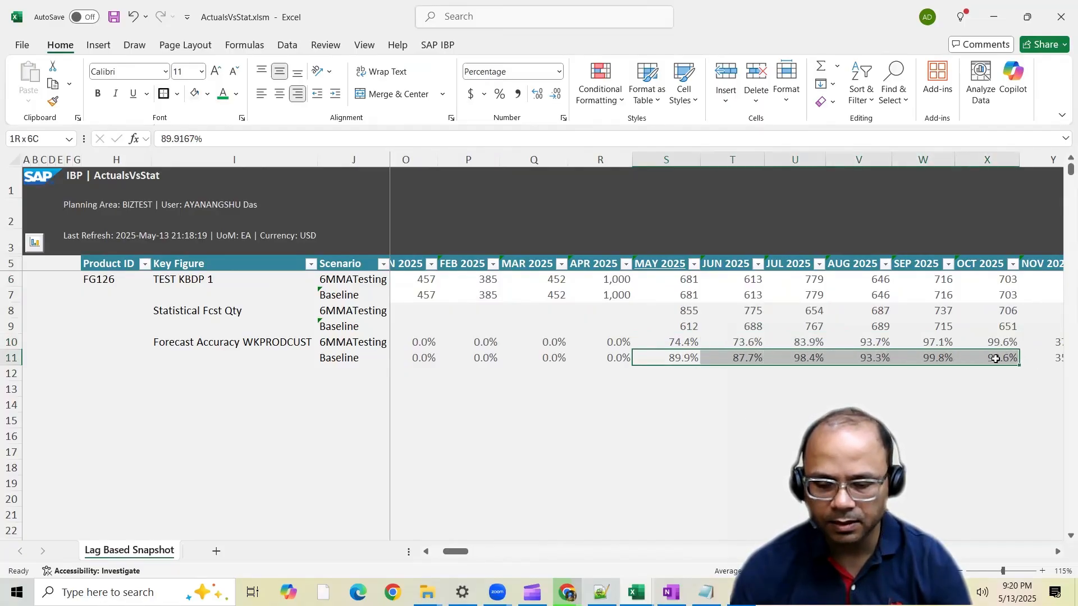
pyautogui.moveTo(694, 359); pyautogui.dragTo(840, 358)
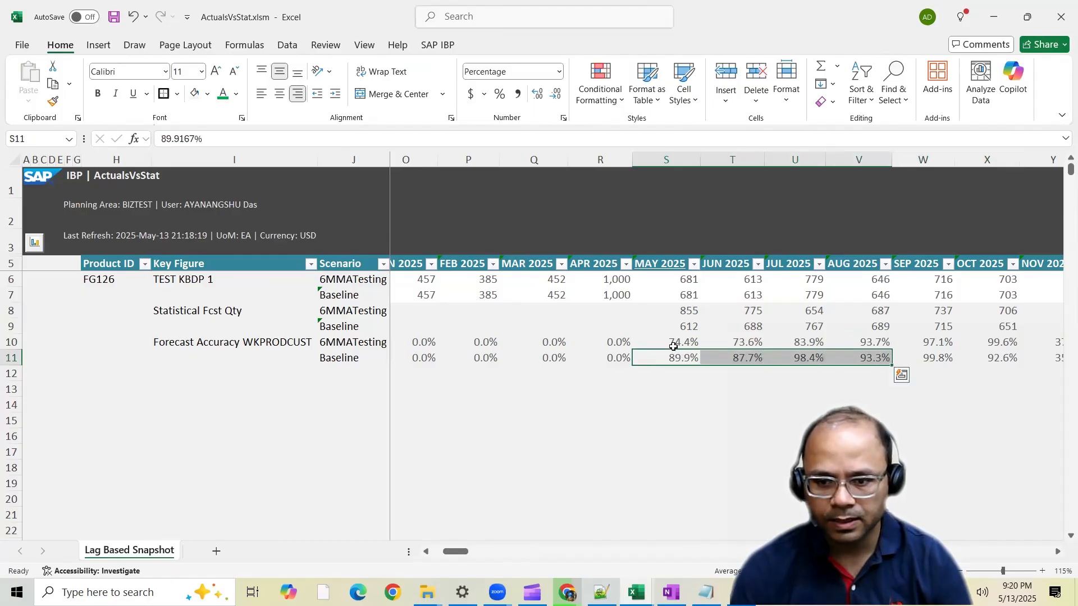
pyautogui.click(674, 347)
pyautogui.moveTo(941, 340); pyautogui.dragTo(1012, 343)
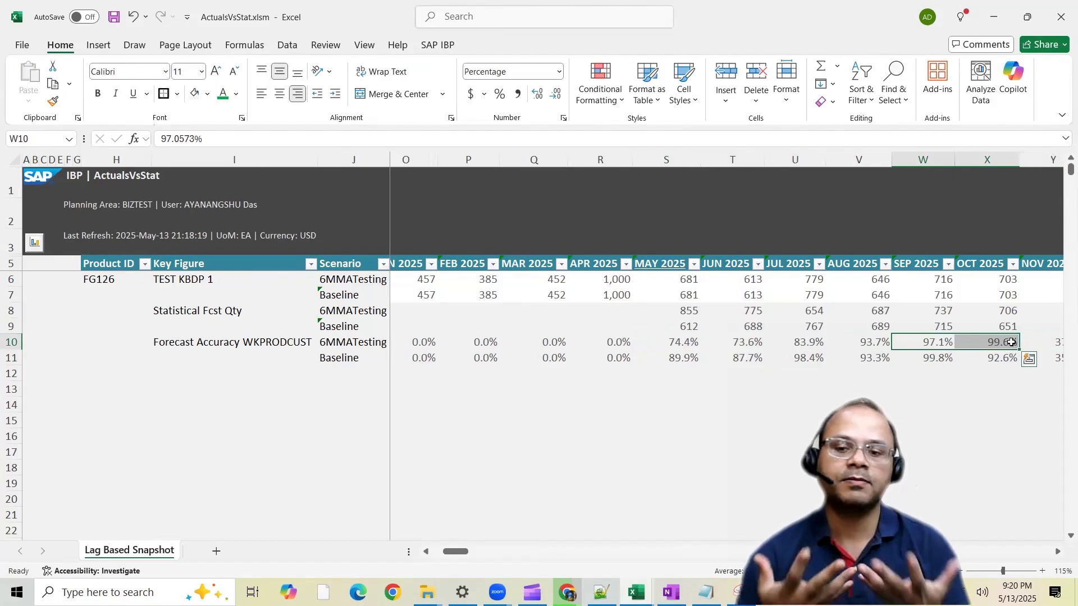